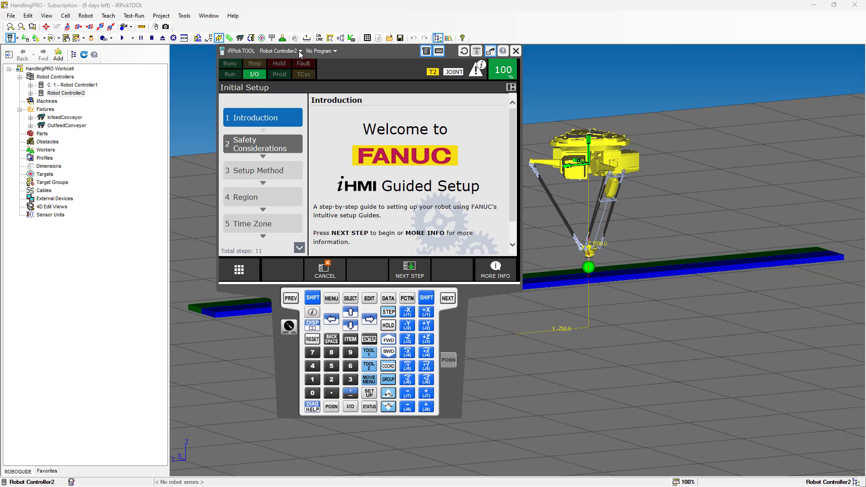
Step: Open the RIPE protocol details in Robot Controller2's Host Comm setup and switch them to the SLAVE configuration
{"action": "left_click", "coordinate": [331, 299]}
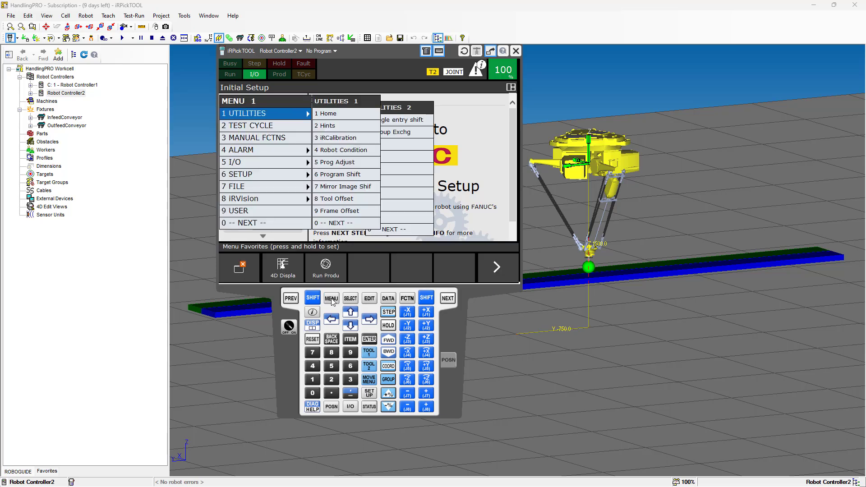
{"action": "left_click", "coordinate": [279, 176]}
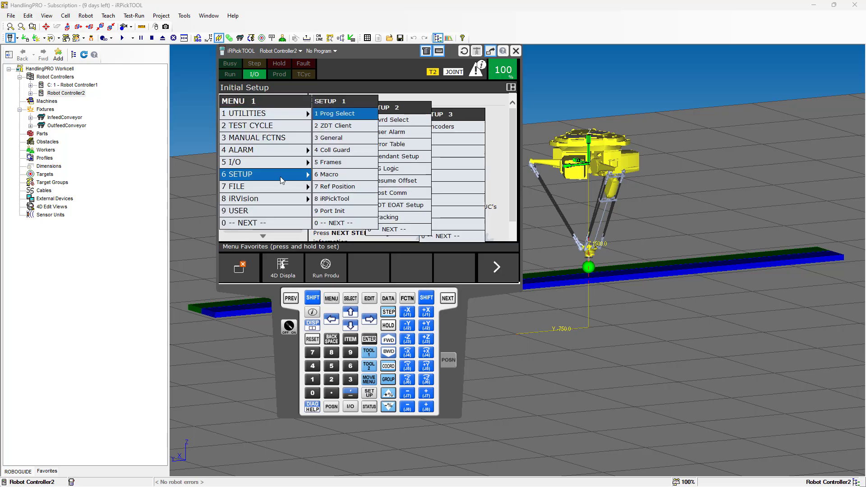
{"action": "left_click", "coordinate": [398, 194]}
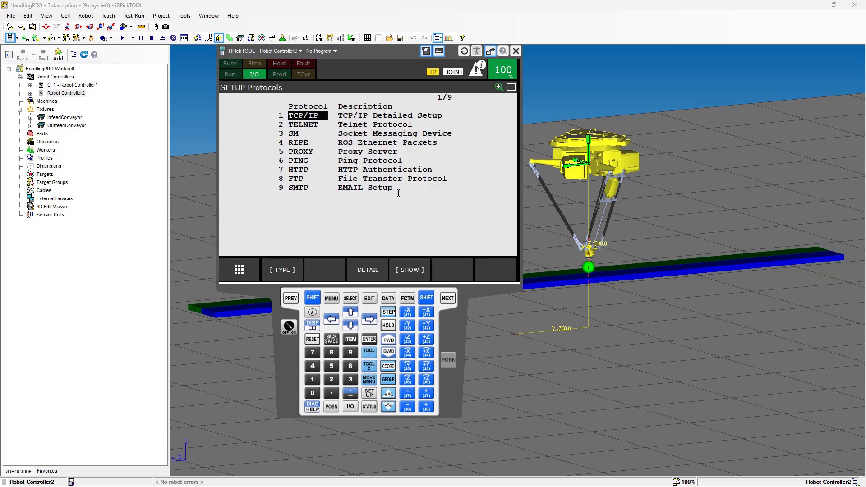
{"action": "left_click", "coordinate": [350, 325]}
{"action": "left_click", "coordinate": [350, 325]}
{"action": "left_click", "coordinate": [350, 325]}
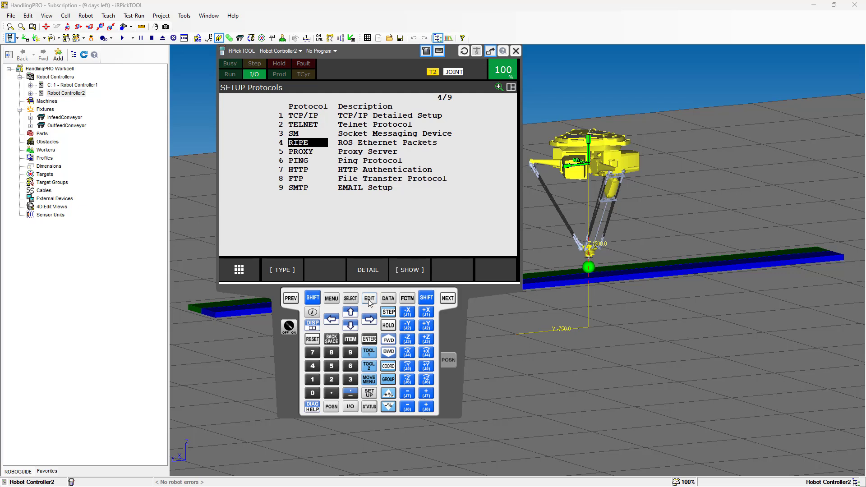
{"action": "left_click", "coordinate": [367, 269]}
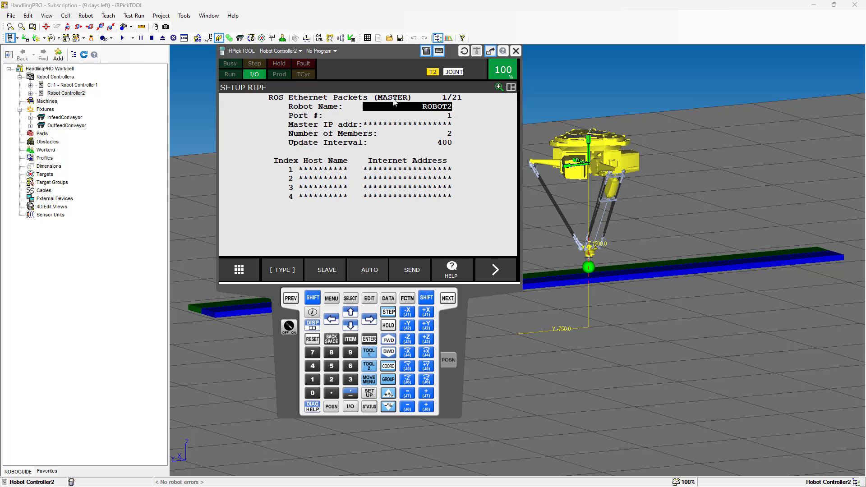
{"action": "left_click", "coordinate": [329, 268]}
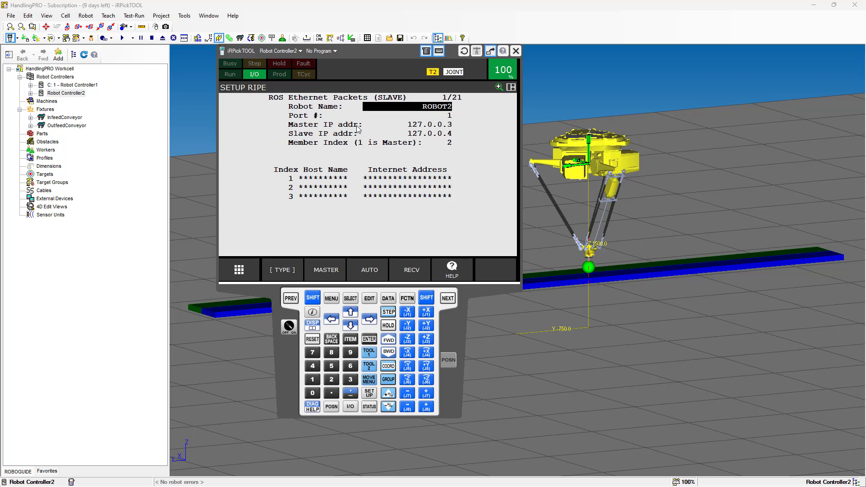
Step: Set the Master IP address in Robot Controller2's RIPE slave settings to 127.0.0.2
{"action": "left_click", "coordinate": [448, 127]}
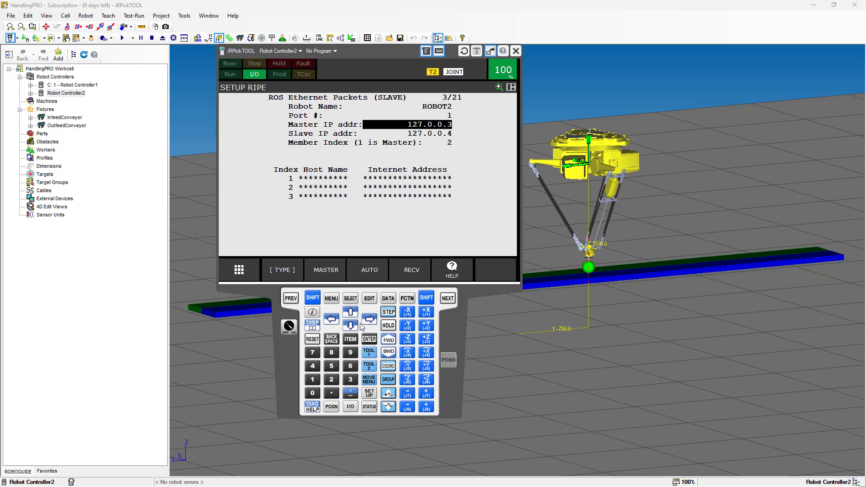
{"action": "left_click", "coordinate": [369, 339]}
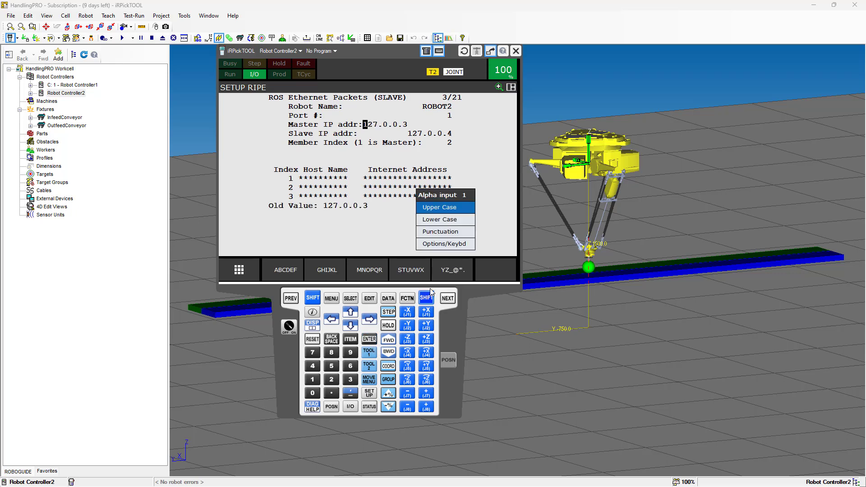
{"action": "left_click", "coordinate": [446, 244]}
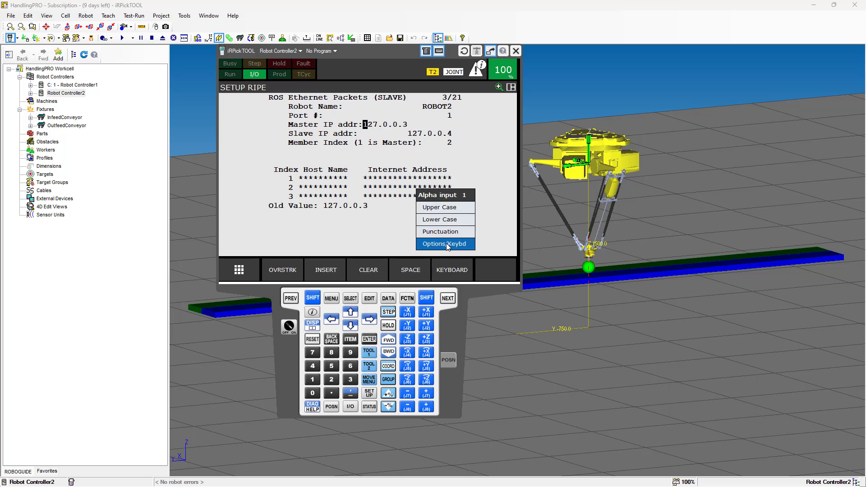
{"action": "left_click", "coordinate": [449, 270]}
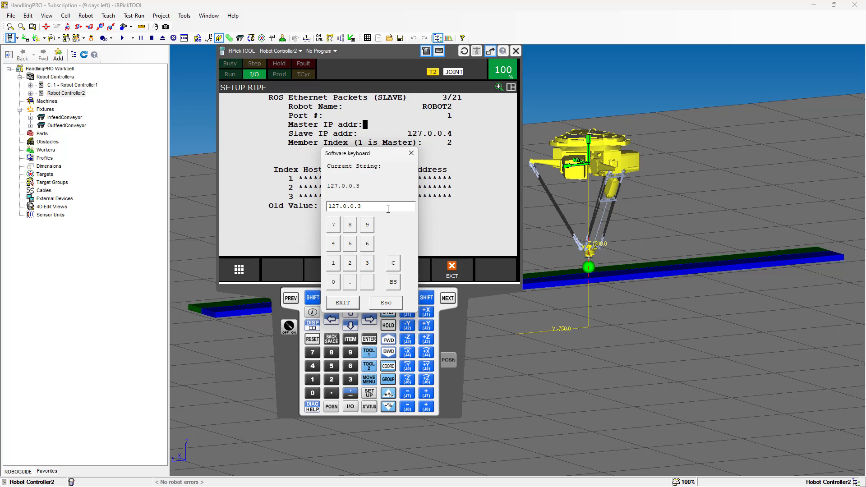
{"action": "key", "text": "BackSpace"}
{"action": "type", "text": "2"}
{"action": "left_click", "coordinate": [347, 305]}
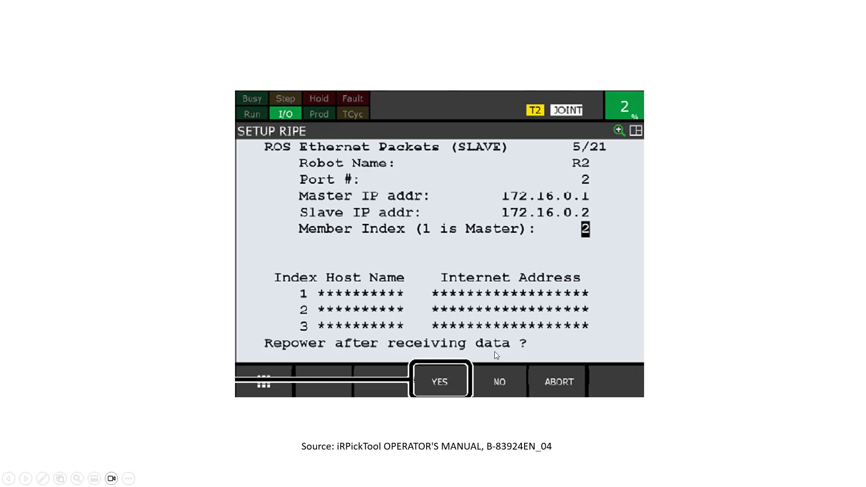
{"action": "left_click", "coordinate": [443, 381]}
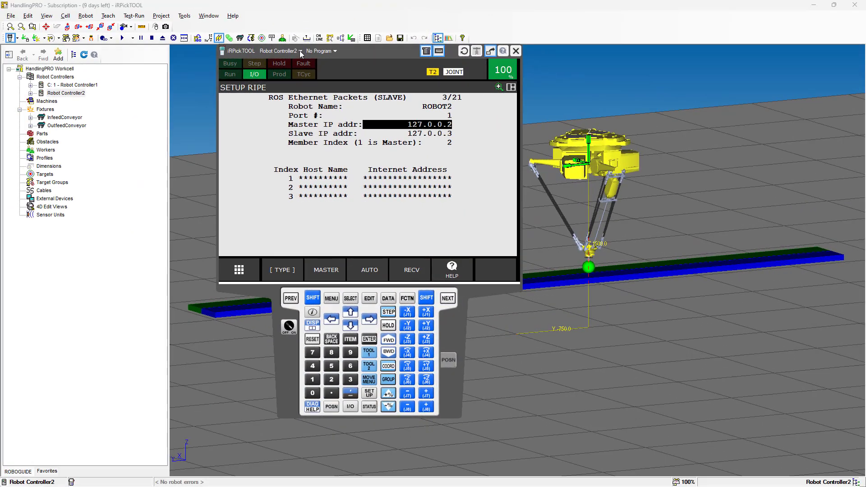
Step: Switch the teach pendant to Robot Controller1 and open the RIPE protocol details in its Host Comm setup
{"action": "left_click", "coordinate": [300, 50]}
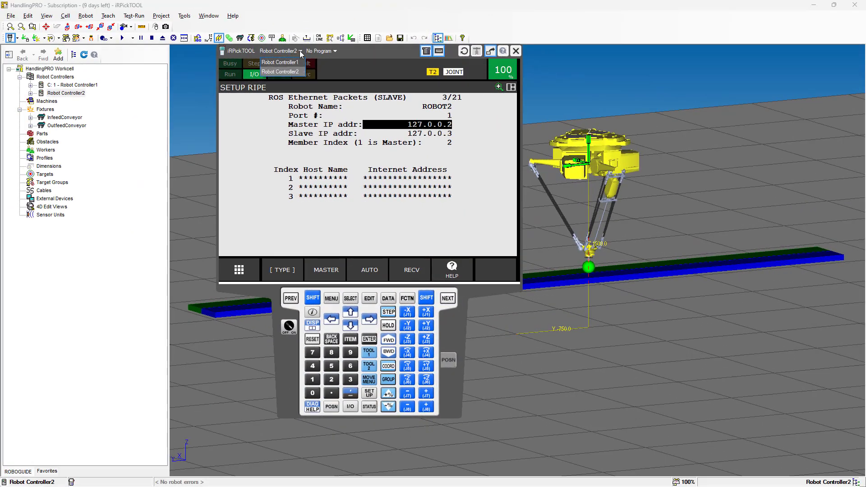
{"action": "left_click", "coordinate": [293, 65]}
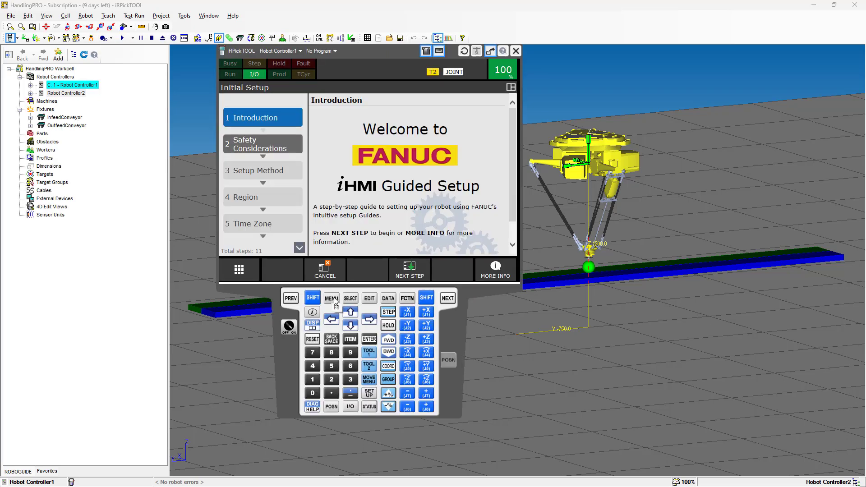
{"action": "left_click", "coordinate": [334, 299]}
{"action": "left_click", "coordinate": [287, 176]}
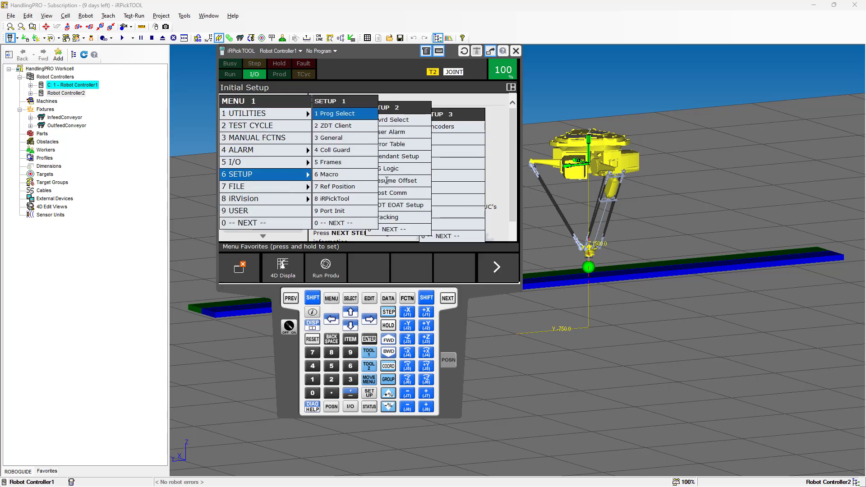
{"action": "left_click", "coordinate": [393, 193]}
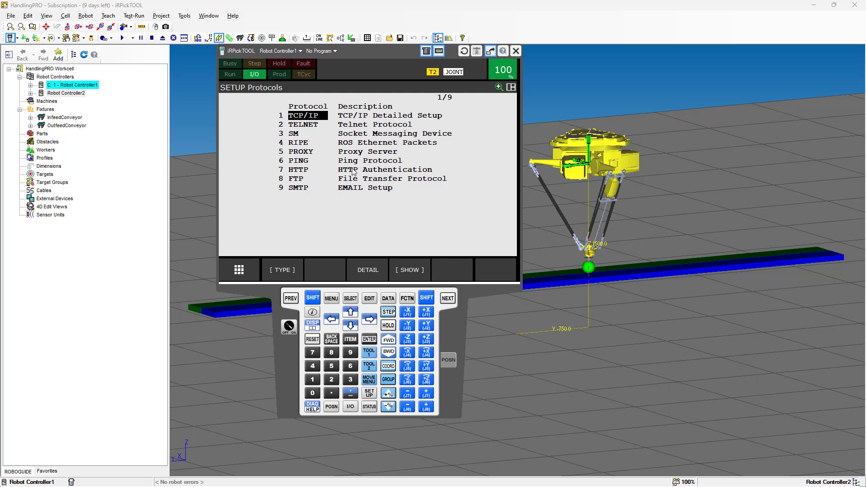
{"action": "left_click", "coordinate": [305, 144]}
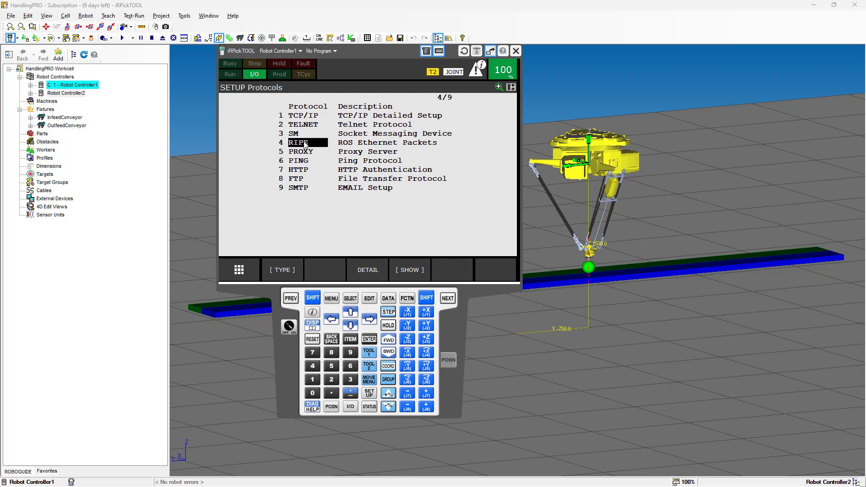
{"action": "left_click", "coordinate": [375, 271]}
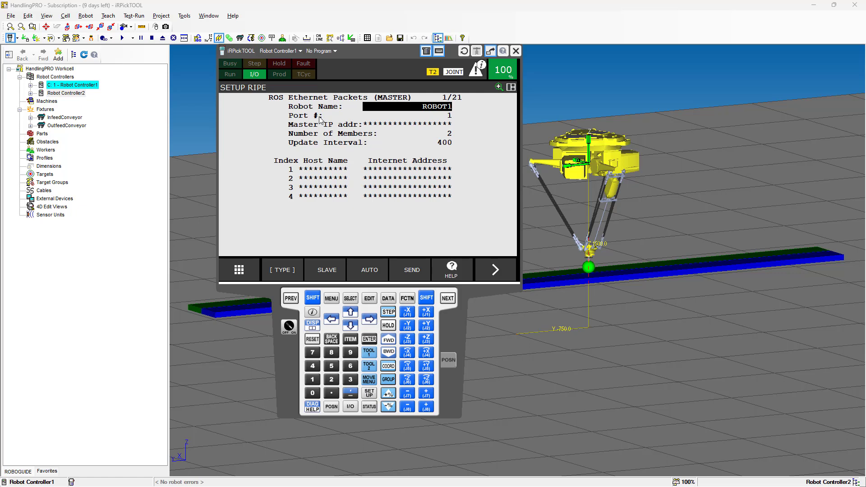
Step: Set the Master IP address in Robot Controller1's RIPE master settings to 127.0.0.2
{"action": "left_click", "coordinate": [440, 125]}
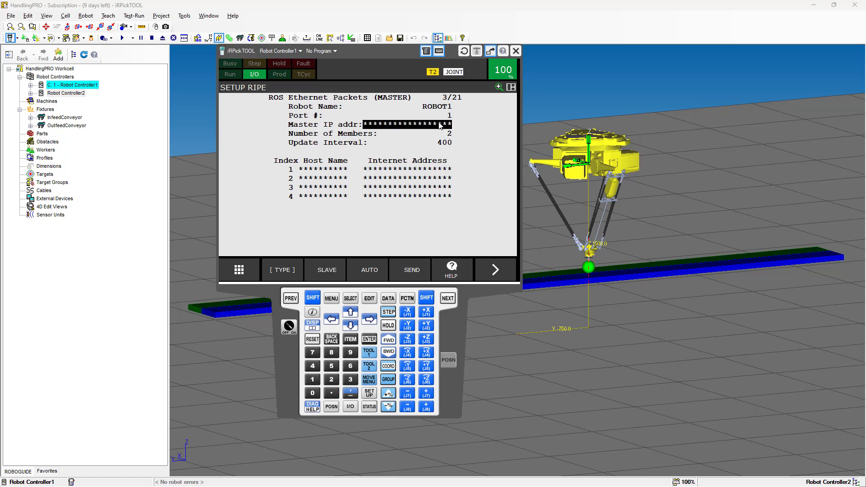
{"action": "left_click", "coordinate": [370, 342]}
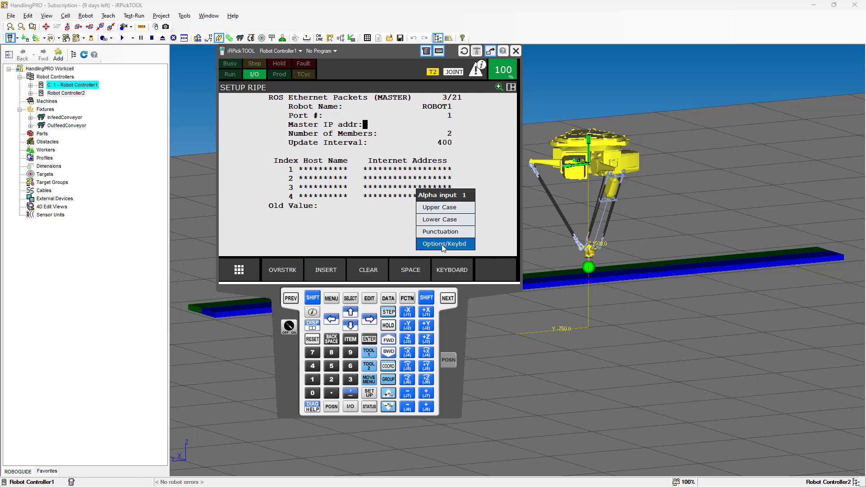
{"action": "left_click", "coordinate": [448, 270]}
{"action": "type", "text": "127.0.0.2"}
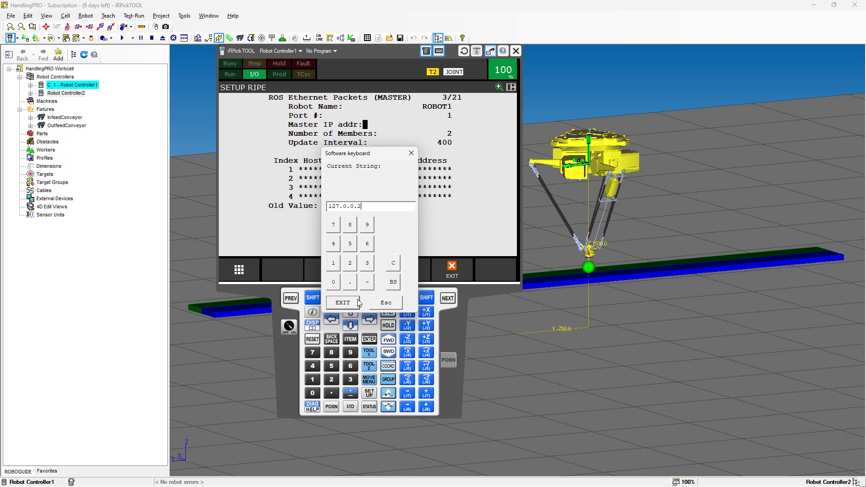
{"action": "left_click", "coordinate": [342, 302]}
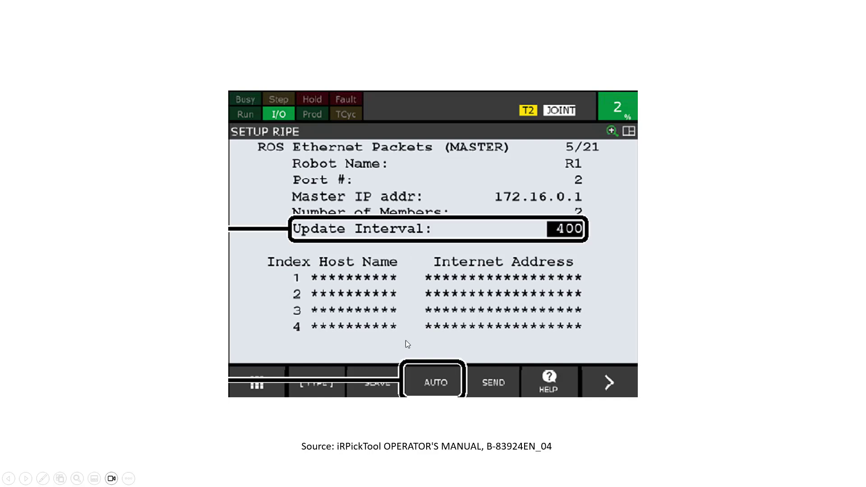
{"action": "left_click", "coordinate": [418, 376]}
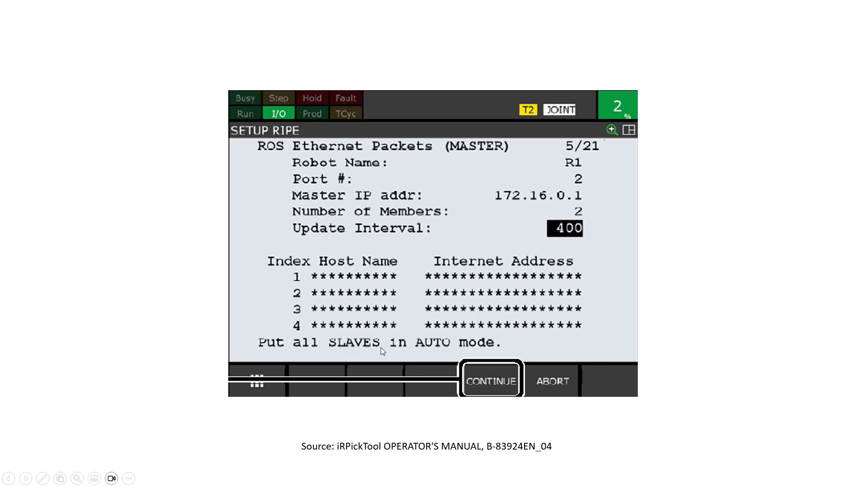
{"action": "left_click", "coordinate": [482, 373]}
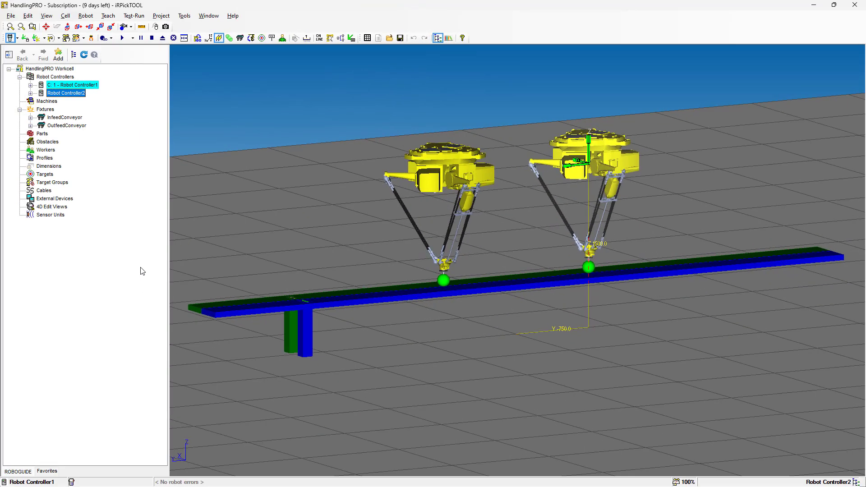
Step: In the cell's RIPE Setup, assign Robot Controller1 to host ROBOT1 and Robot Controller2 to host ROBOT2 in Ripe ring 1
{"action": "left_click", "coordinate": [65, 16]}
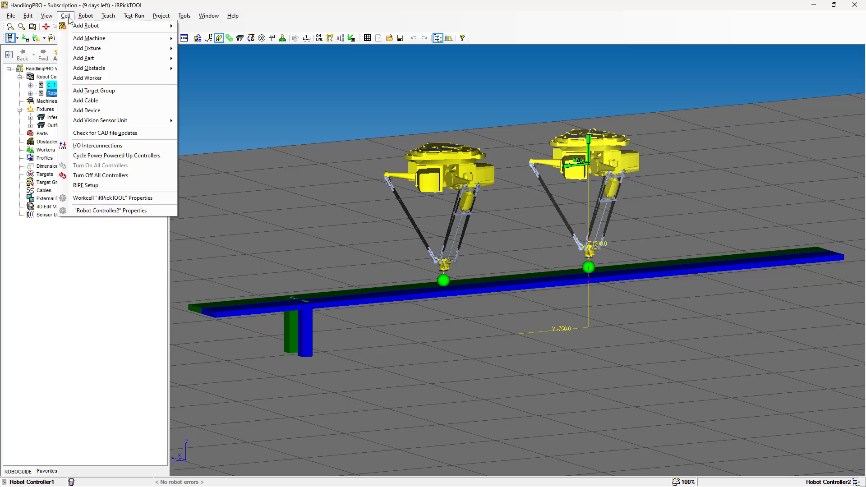
{"action": "left_click", "coordinate": [90, 186]}
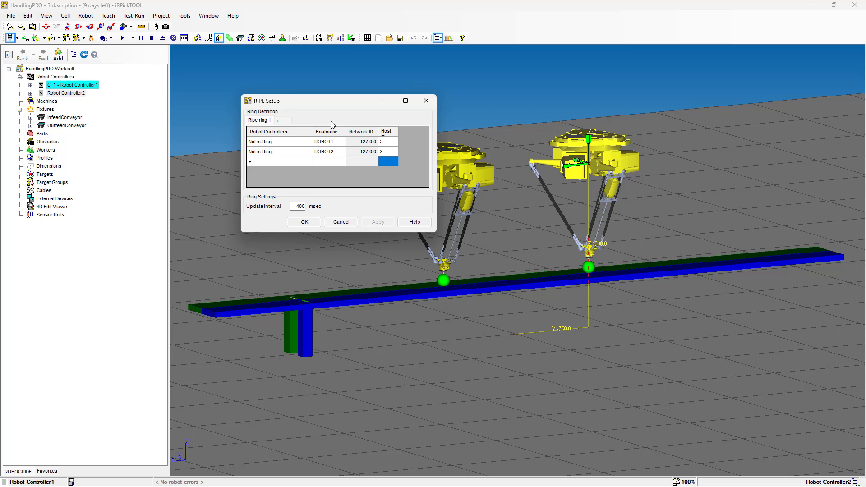
{"action": "left_click", "coordinate": [308, 142]}
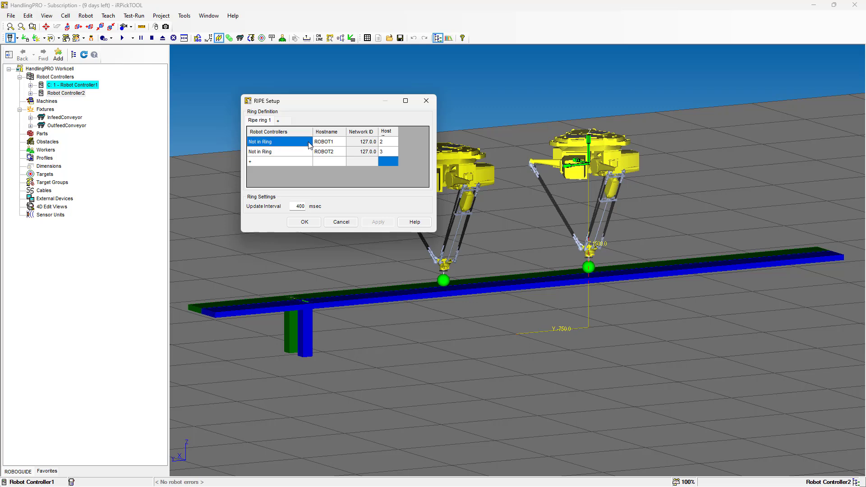
{"action": "left_click", "coordinate": [309, 143]}
{"action": "left_click", "coordinate": [304, 151]}
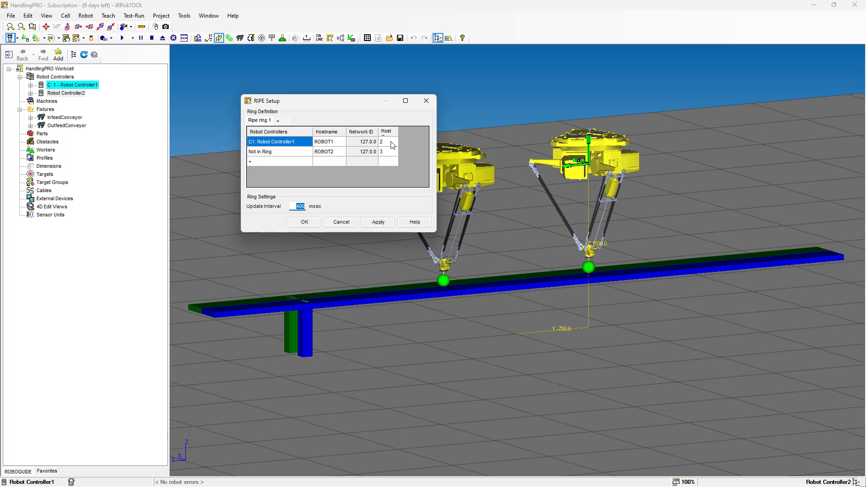
{"action": "left_click", "coordinate": [309, 155]}
{"action": "left_click", "coordinate": [308, 151]}
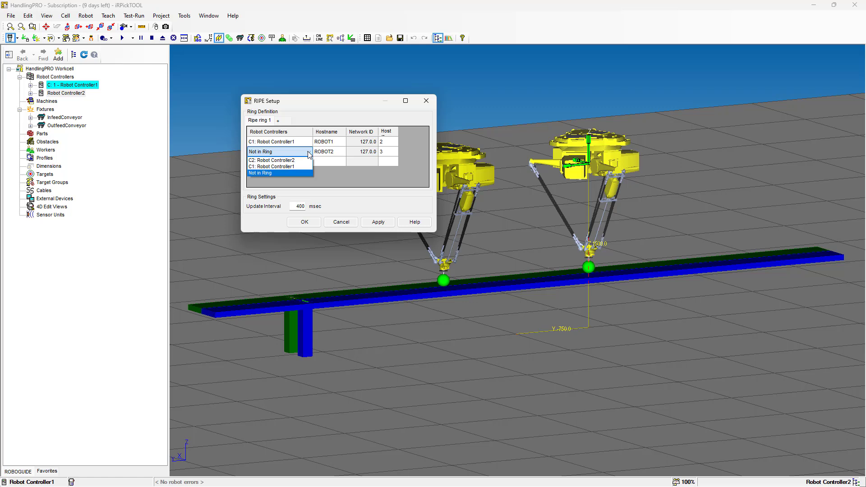
{"action": "left_click", "coordinate": [303, 161]}
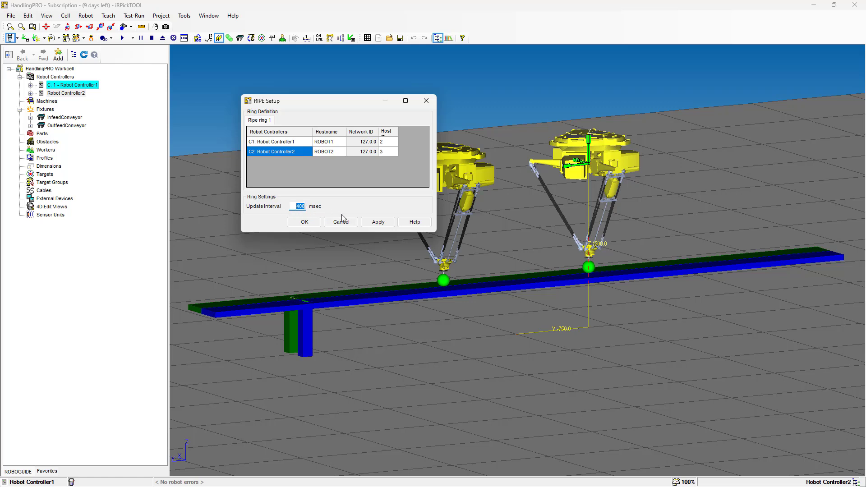
Step: Apply the RIPE ring definition and update all RIPE controllers with this ROS IP configuration
{"action": "left_click", "coordinate": [373, 224]}
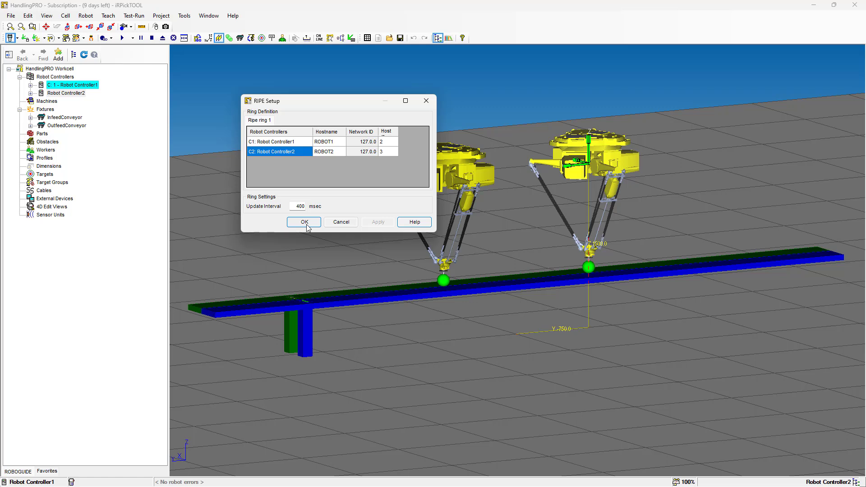
{"action": "left_click", "coordinate": [305, 221]}
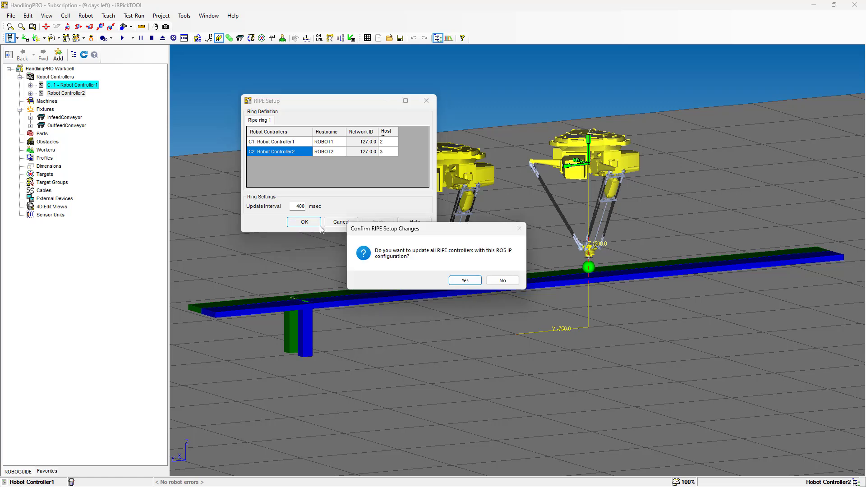
{"action": "left_click", "coordinate": [475, 281]}
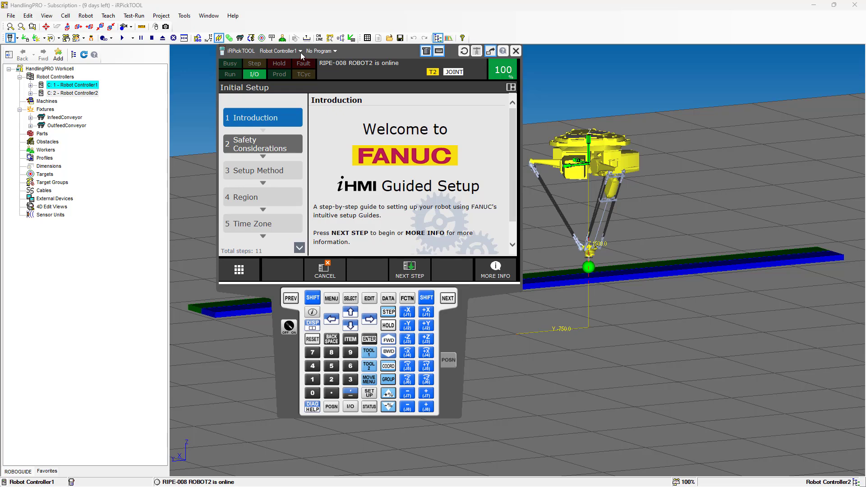
Step: Open the RIPE protocol details in Robot Controller1's Host Comm setup to check the master and member addresses
{"action": "left_click", "coordinate": [331, 299]}
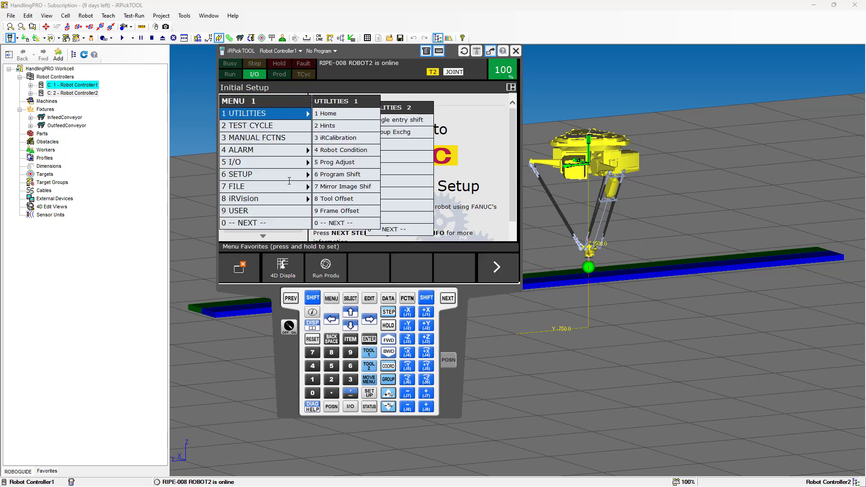
{"action": "left_click", "coordinate": [291, 175]}
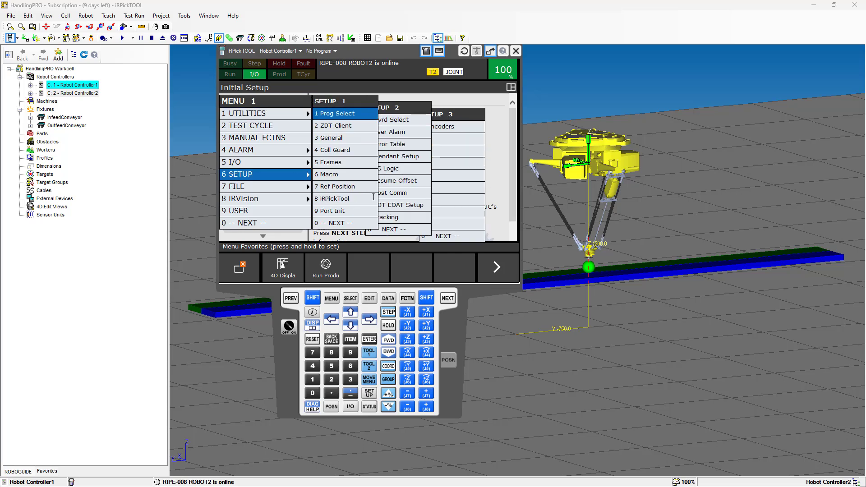
{"action": "left_click", "coordinate": [391, 193]}
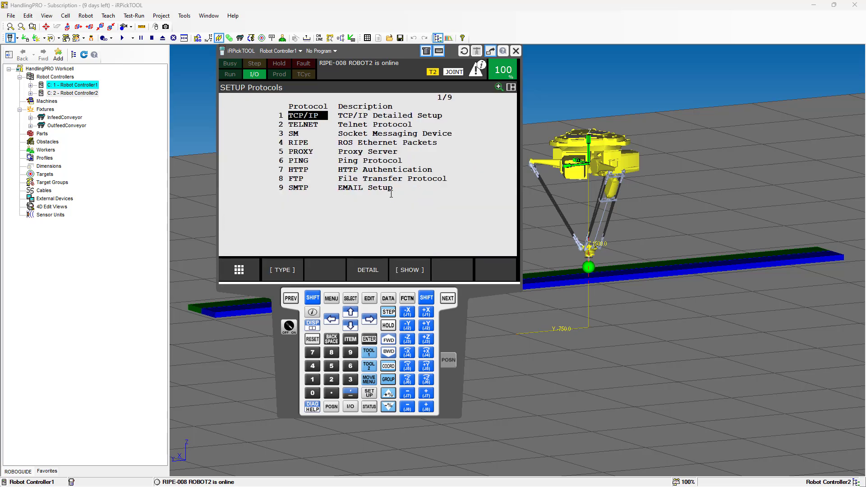
{"action": "left_click", "coordinate": [305, 143]}
{"action": "left_click", "coordinate": [368, 270]}
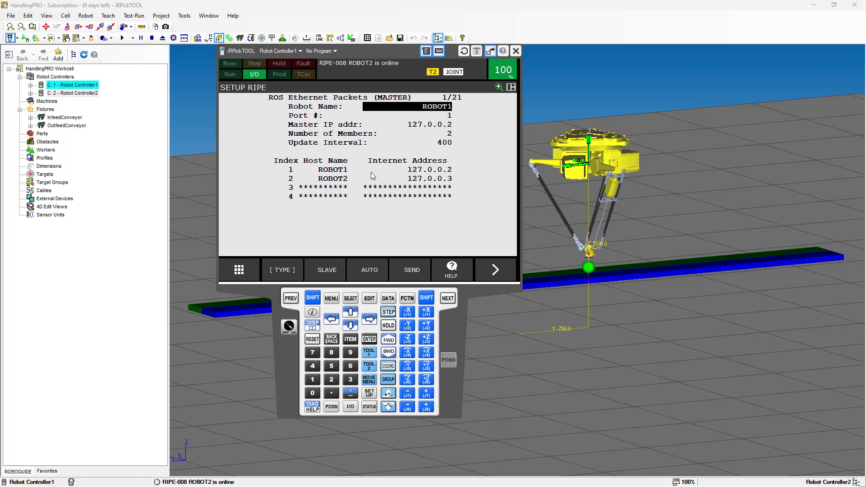
Step: Show the alarm history of Robot Controller1 to check its RIPE messages
{"action": "left_click", "coordinate": [332, 299]}
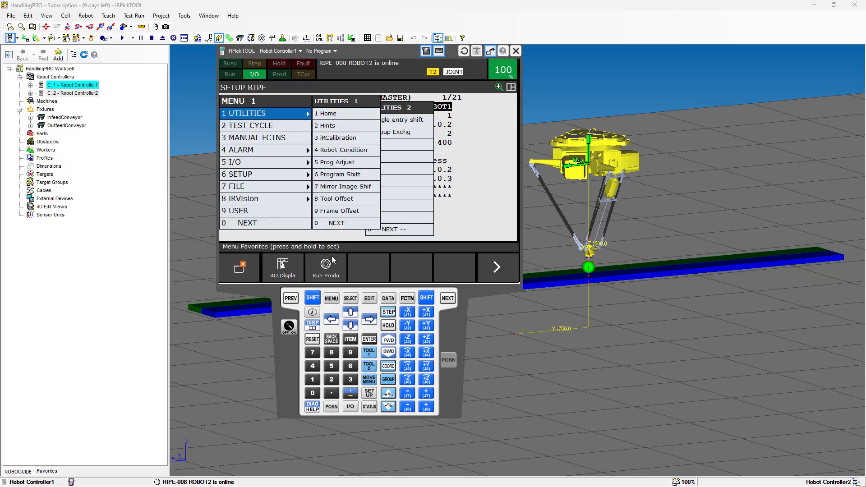
{"action": "left_click", "coordinate": [302, 154]}
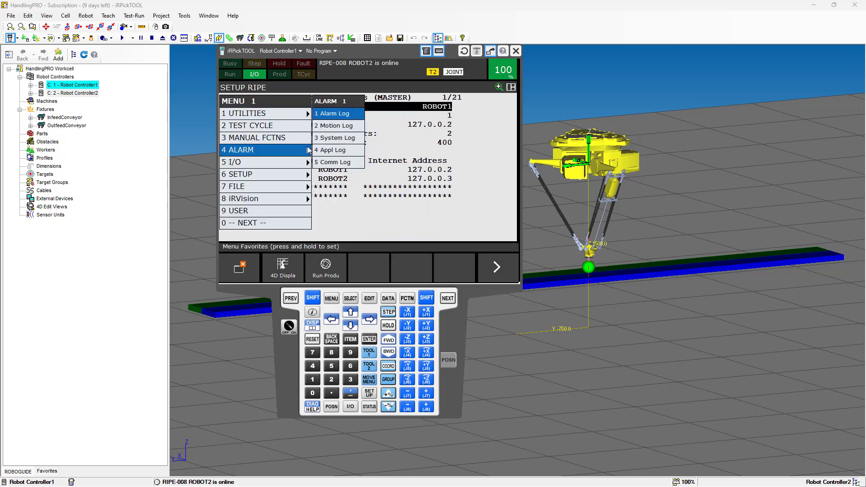
{"action": "left_click", "coordinate": [338, 115]}
{"action": "left_click", "coordinate": [376, 270]}
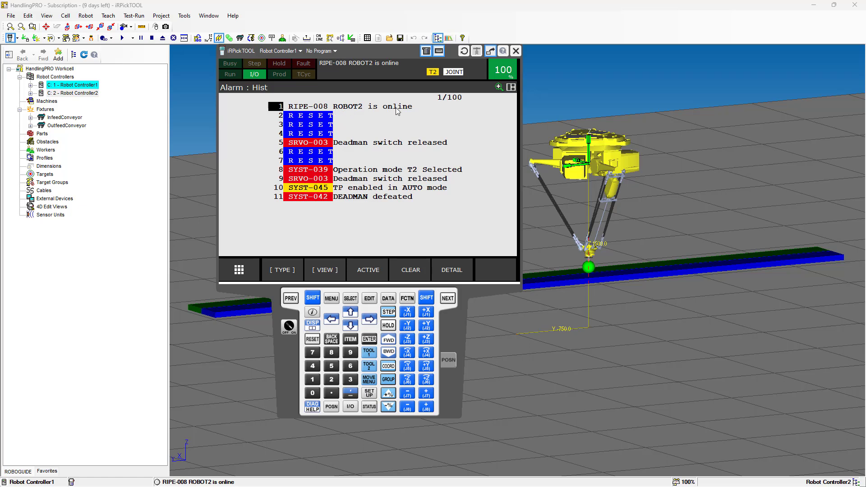
Step: Switch the teach pendant to Robot Controller2 and open the RIPE protocol details in its Host Comm setup
{"action": "left_click", "coordinate": [300, 51]}
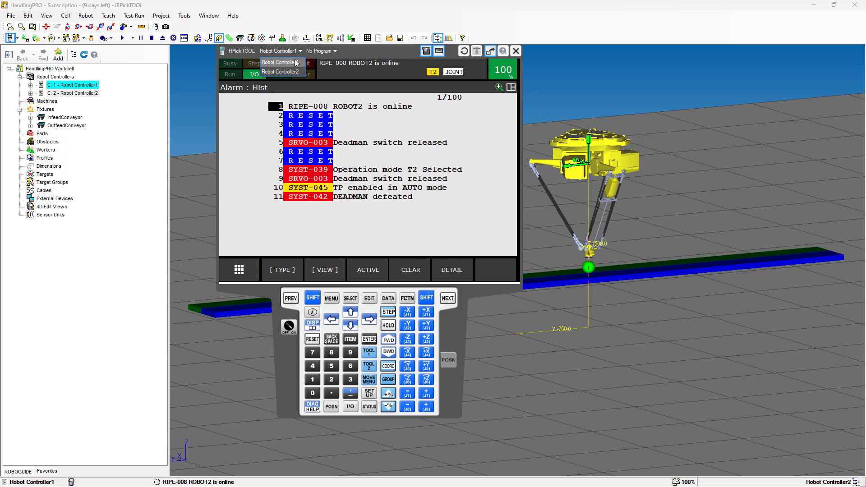
{"action": "left_click", "coordinate": [289, 71]}
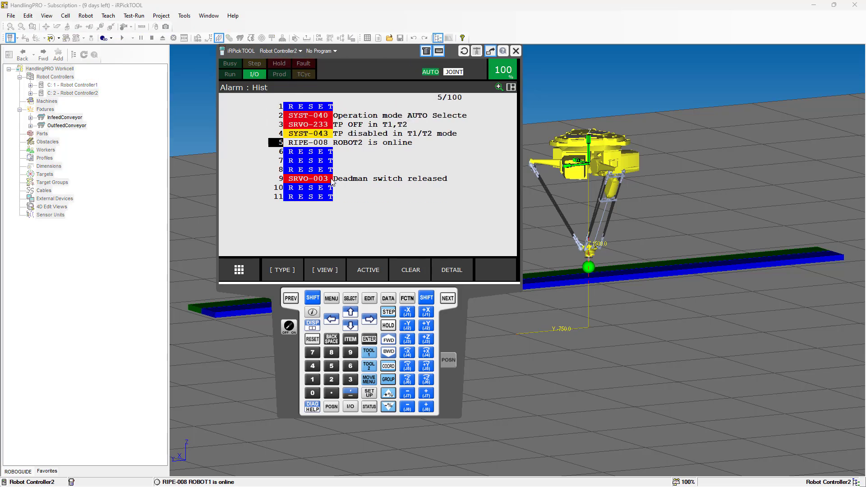
{"action": "left_click", "coordinate": [331, 298]}
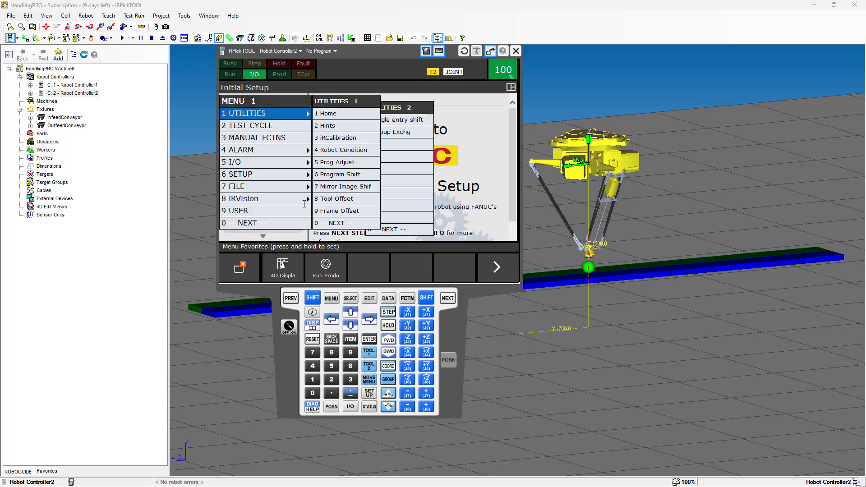
{"action": "left_click", "coordinate": [273, 174]}
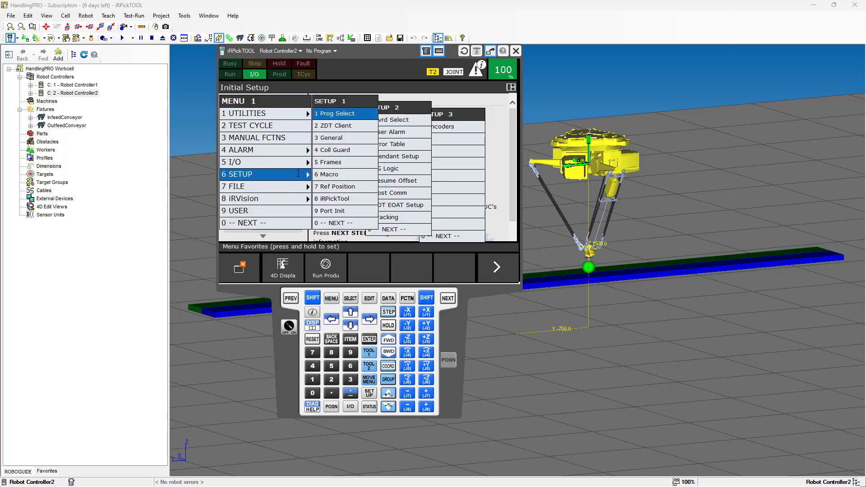
{"action": "left_click", "coordinate": [400, 192]}
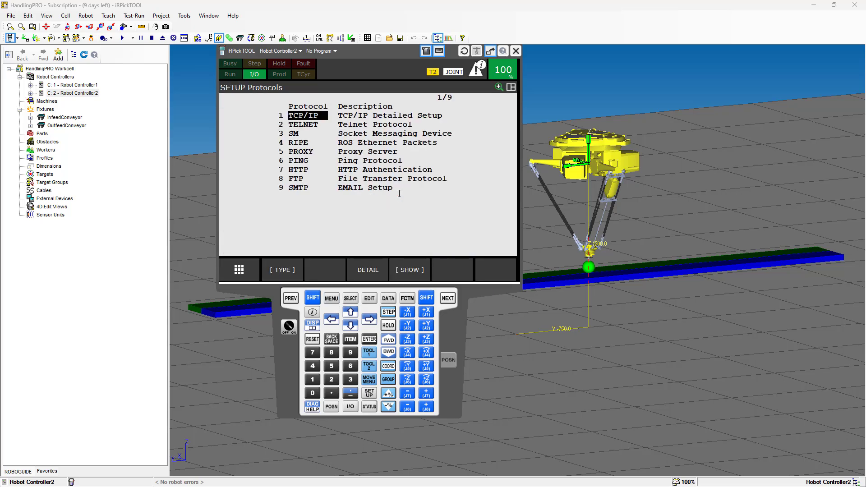
{"action": "left_click", "coordinate": [300, 143]}
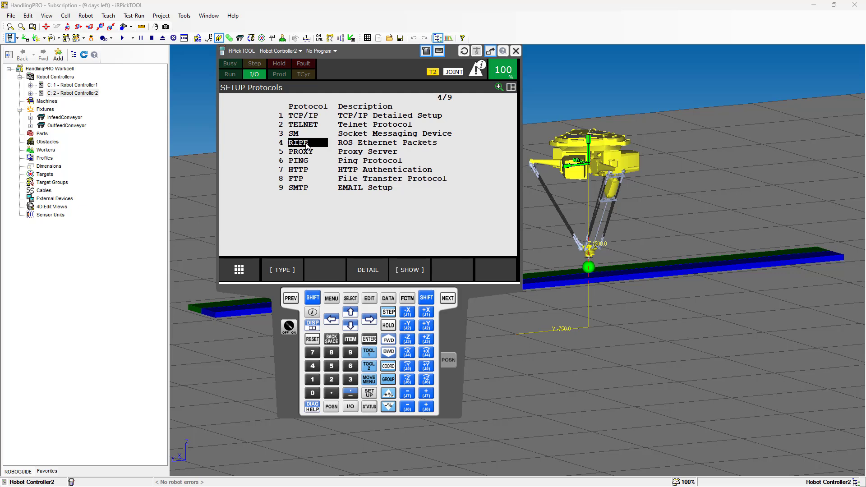
{"action": "left_click", "coordinate": [365, 270]}
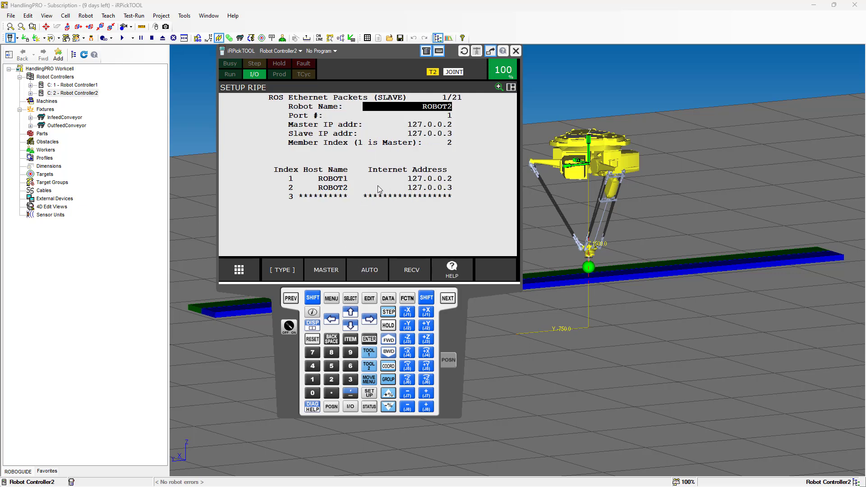
Step: Check the alarm history of Robot Controller2 and minimize the teach pendant
{"action": "left_click", "coordinate": [331, 299]}
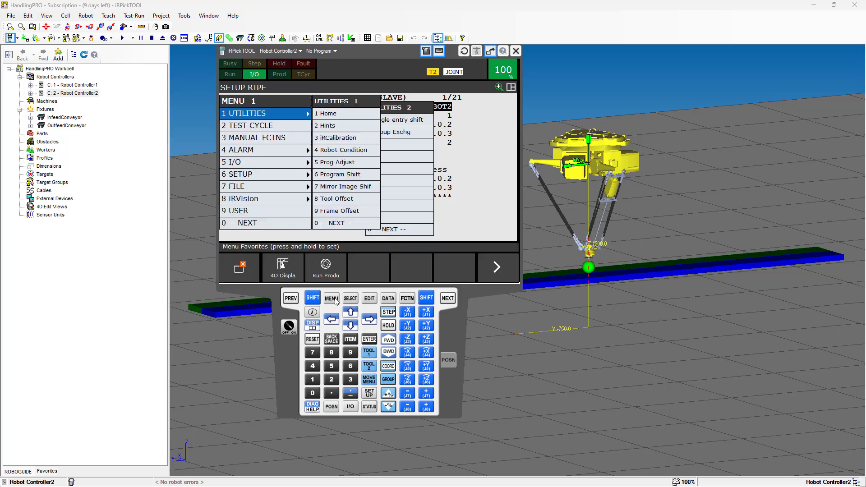
{"action": "left_click", "coordinate": [294, 154]}
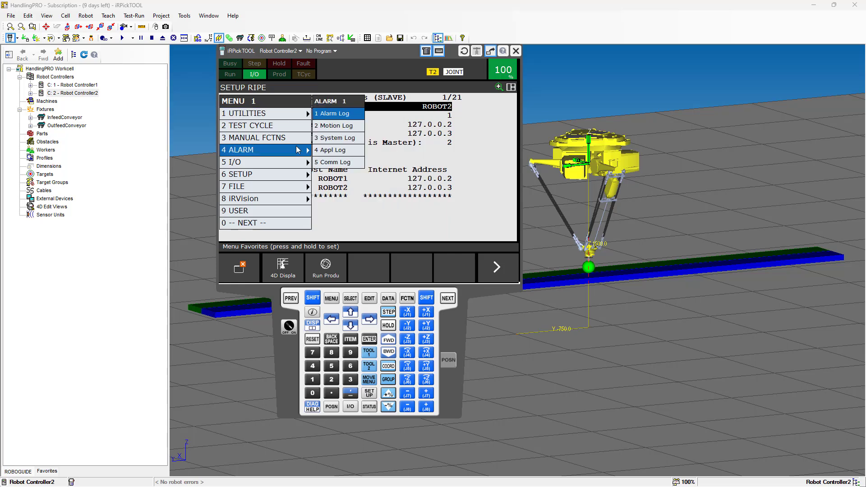
{"action": "left_click", "coordinate": [329, 113]}
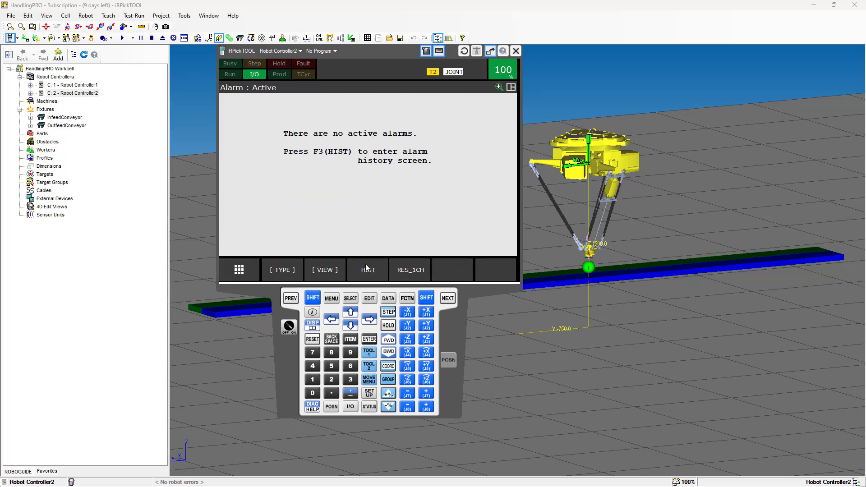
{"action": "key", "text": "F3"}
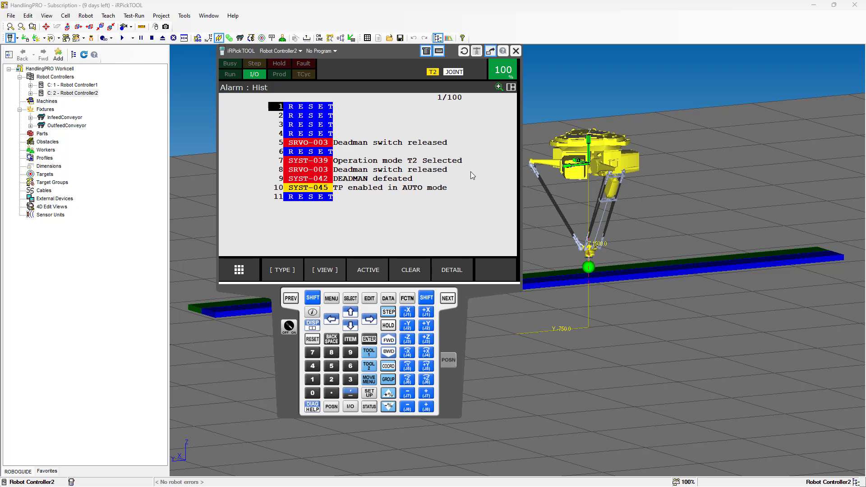
{"action": "right_click", "coordinate": [285, 359]}
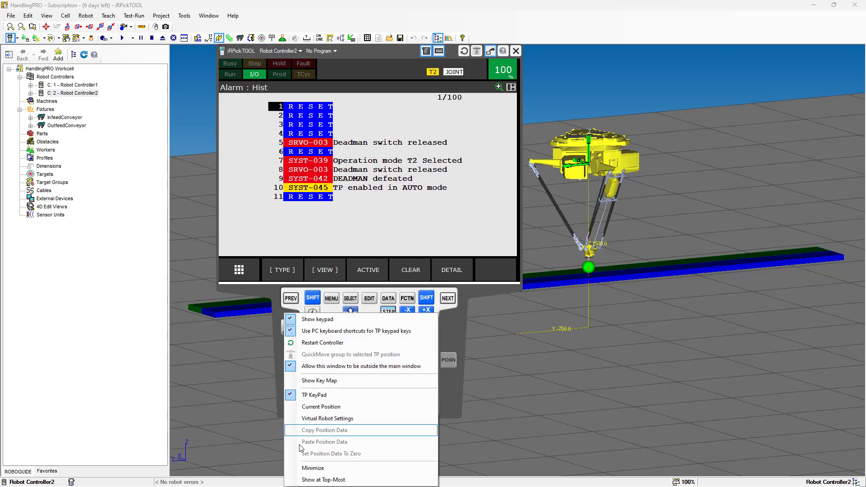
{"action": "left_click", "coordinate": [310, 468]}
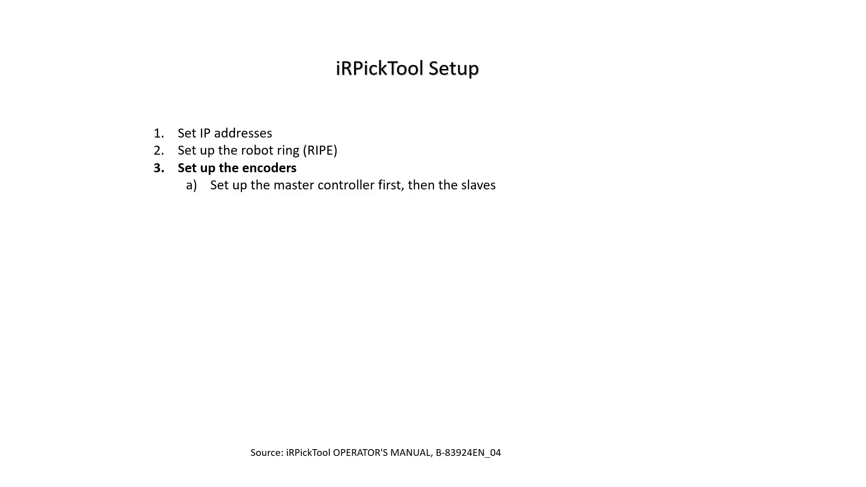
{"action": "left_click", "coordinate": [403, 231]}
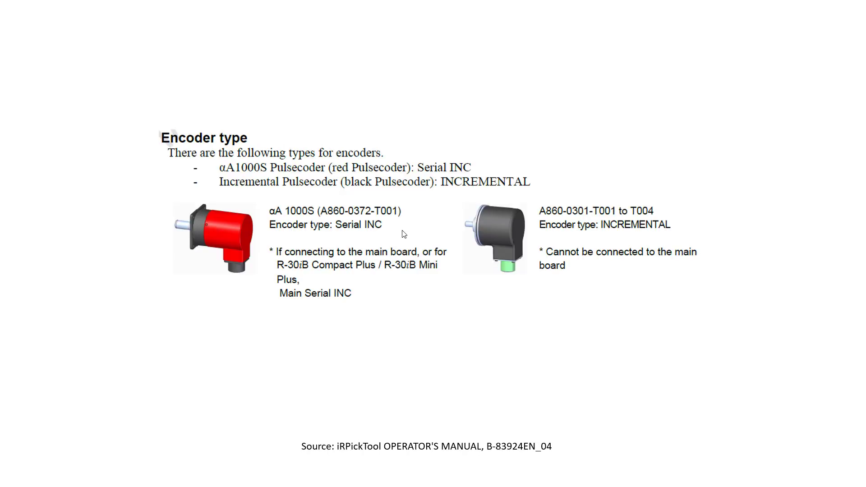
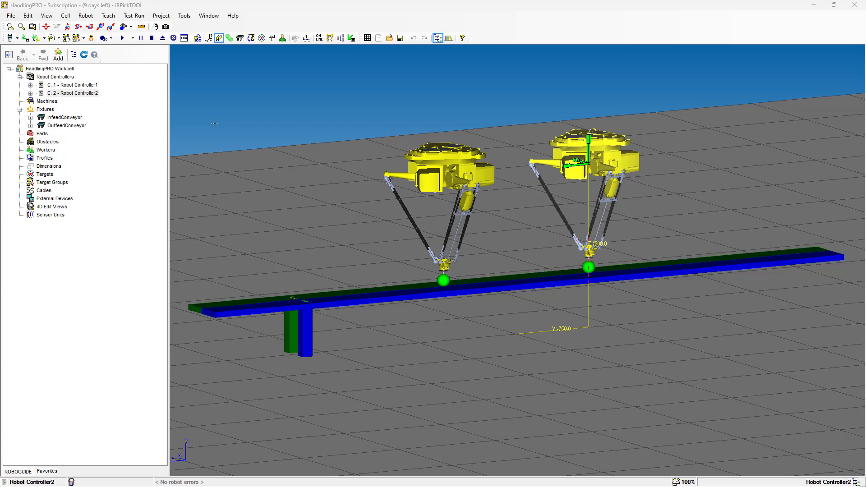
Step: Open the teach pendant for Robot Controller1 and set its display to the Double view
{"action": "left_click", "coordinate": [81, 84]}
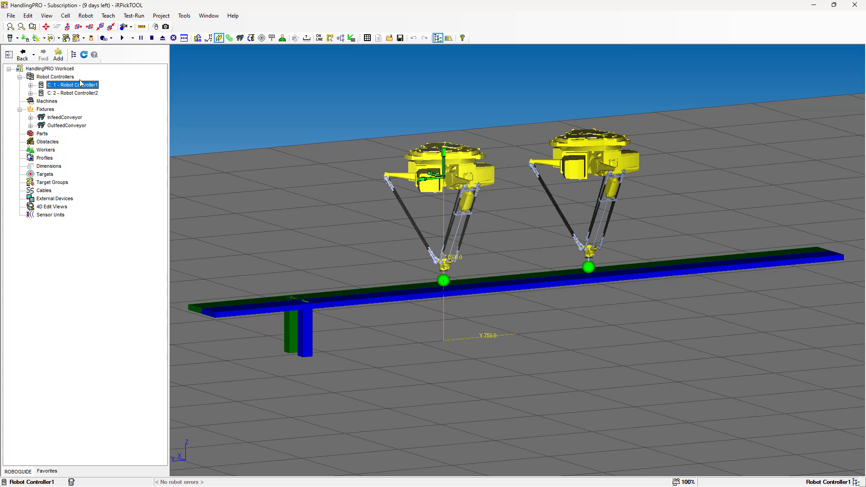
{"action": "left_click", "coordinate": [10, 39]}
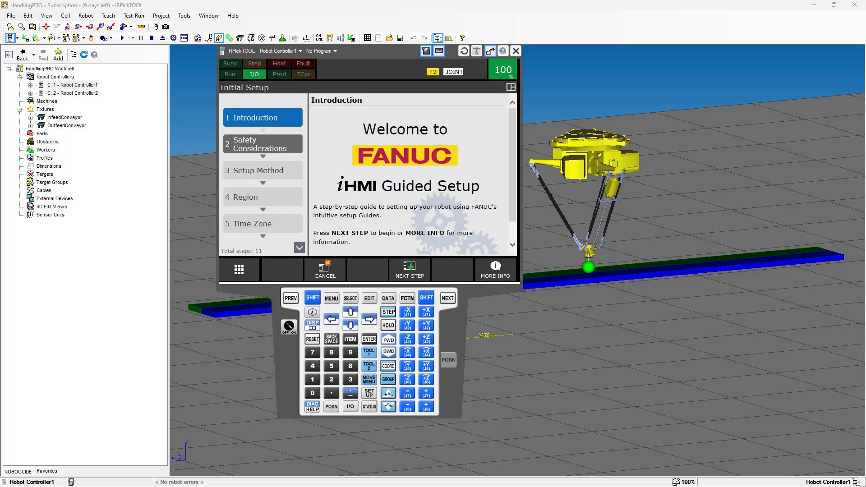
{"action": "left_click", "coordinate": [312, 299]}
{"action": "left_click", "coordinate": [312, 324]}
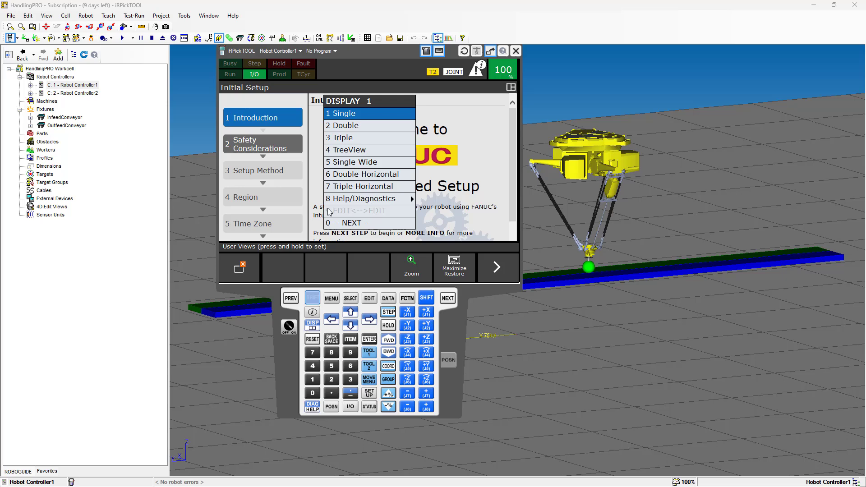
{"action": "left_click", "coordinate": [340, 128]}
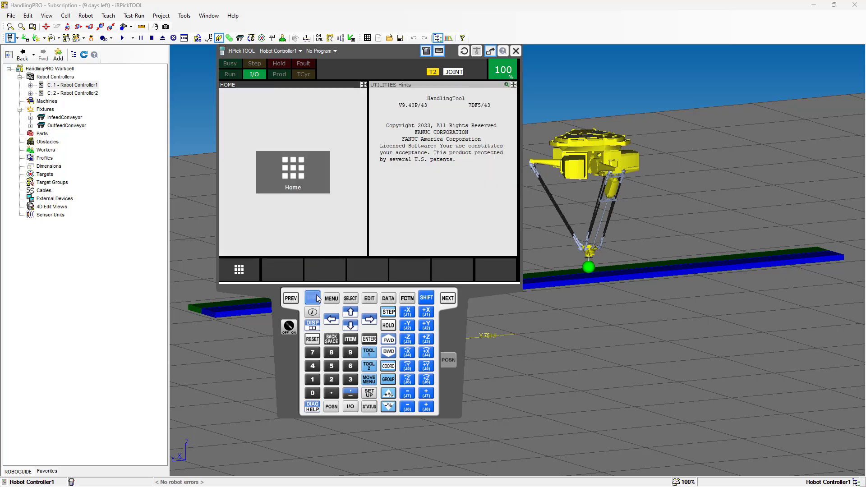
Step: Open the Encoders setup of Robot Controller1 for encoder number 1
{"action": "left_click", "coordinate": [331, 299]}
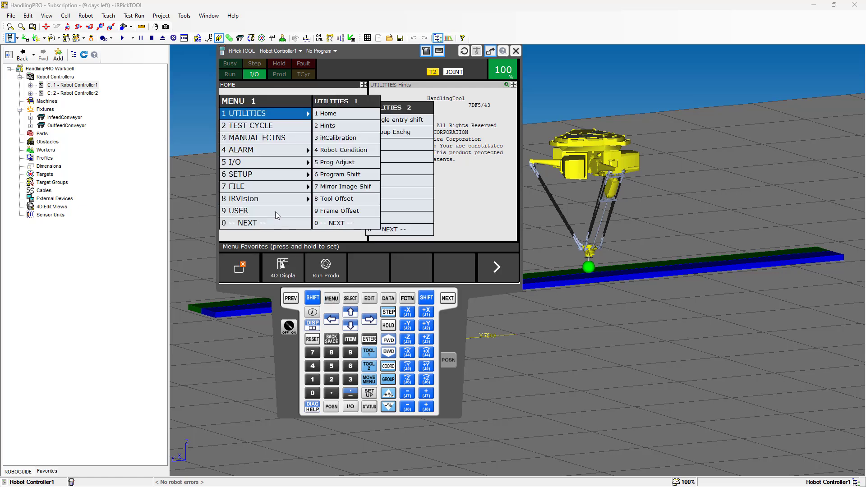
{"action": "left_click", "coordinate": [268, 178]}
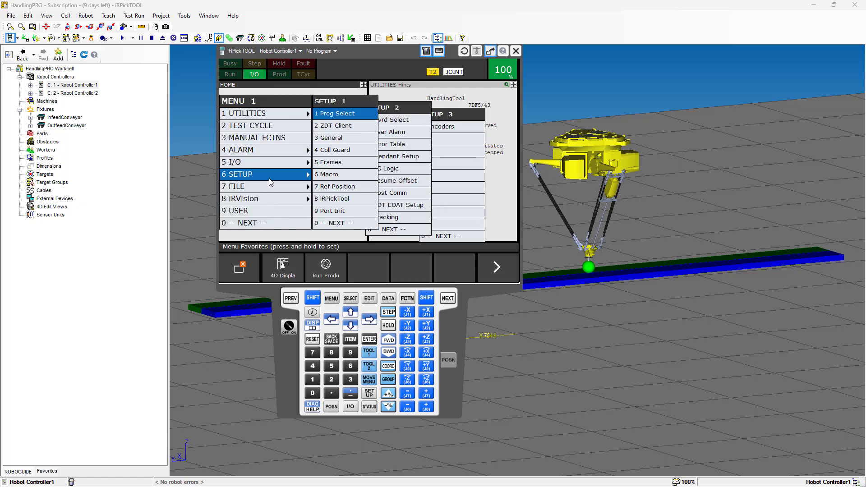
{"action": "left_click", "coordinate": [446, 128]}
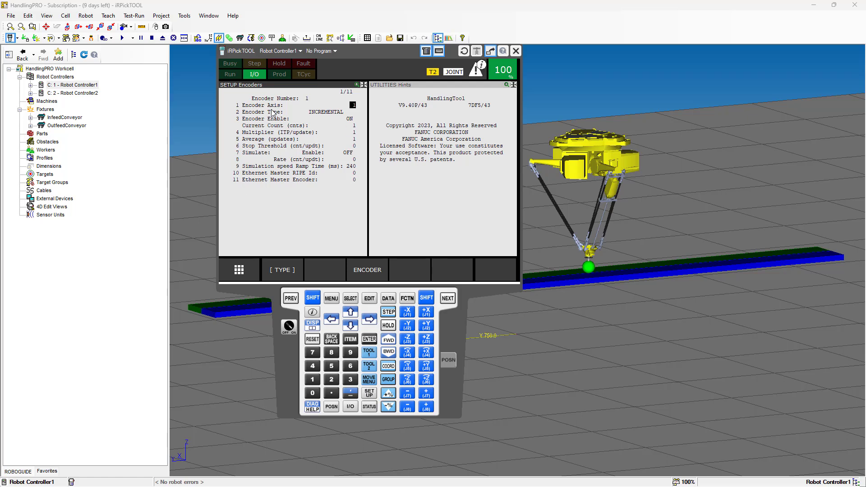
{"action": "left_click", "coordinate": [359, 272]}
{"action": "left_click", "coordinate": [291, 298]}
Step: Set the Average (updates) value of encoder 1 to 10
{"action": "left_click", "coordinate": [350, 324]}
{"action": "left_click", "coordinate": [351, 325]}
{"action": "left_click", "coordinate": [353, 141]}
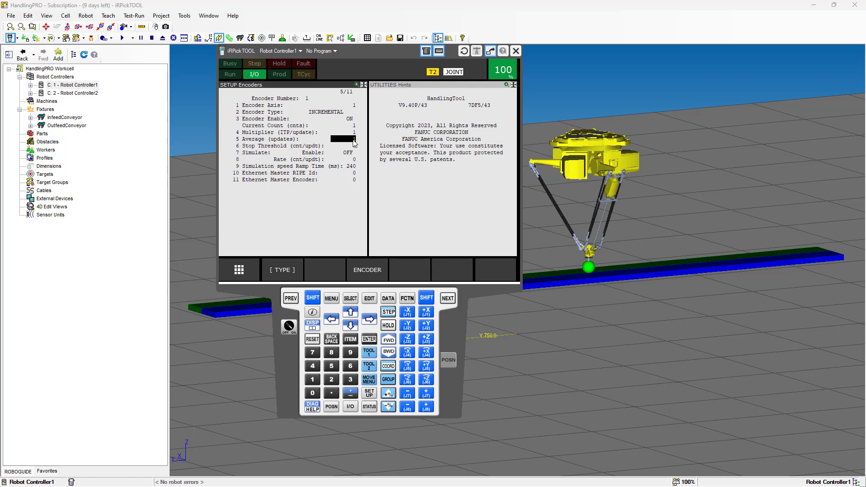
{"action": "left_click", "coordinate": [312, 379]}
{"action": "left_click", "coordinate": [312, 393]}
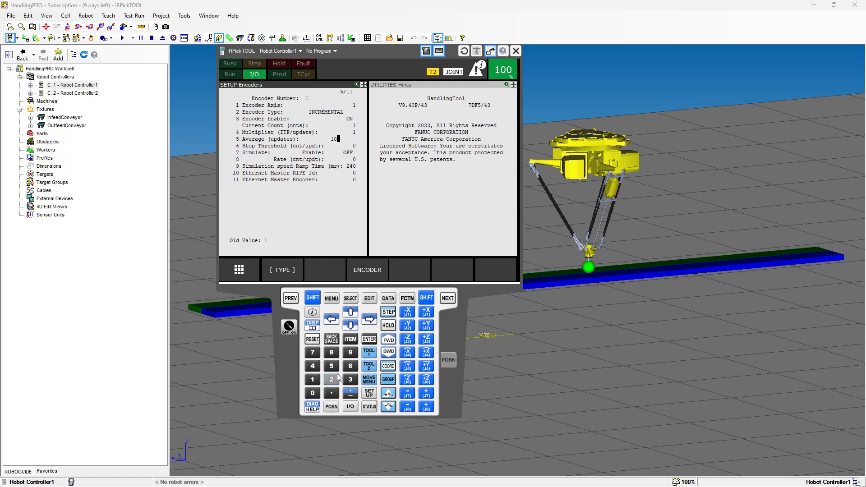
{"action": "left_click", "coordinate": [372, 340]}
Step: Set encoder 1's Ethernet Master RIPE Id to 1 and its Ethernet Master Encoder to 1
{"action": "left_click", "coordinate": [353, 173]}
{"action": "left_click", "coordinate": [312, 380]}
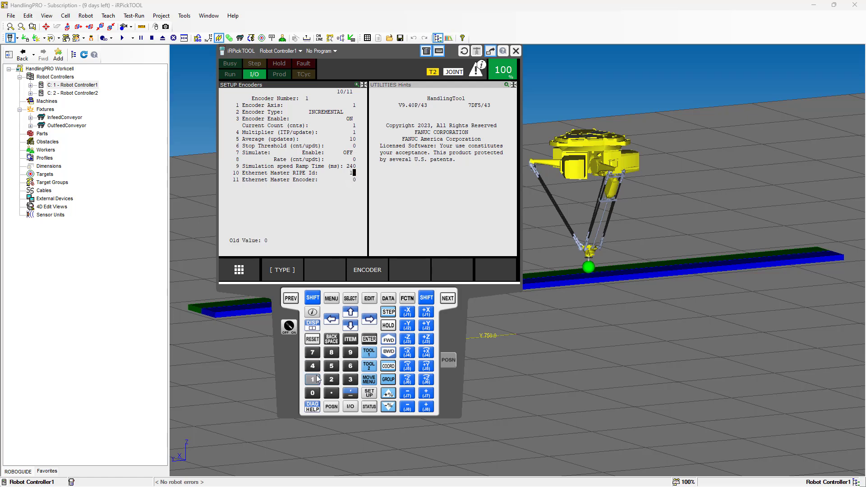
{"action": "left_click", "coordinate": [369, 341]}
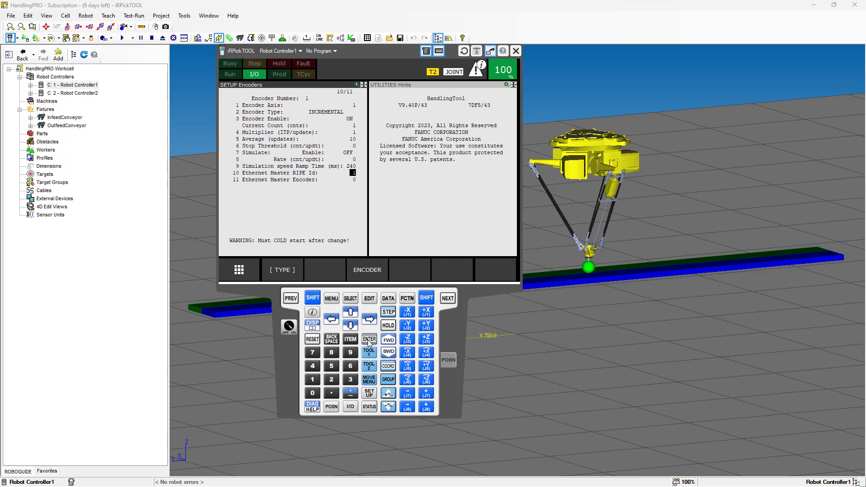
{"action": "left_click", "coordinate": [354, 180]}
{"action": "left_click", "coordinate": [313, 379]}
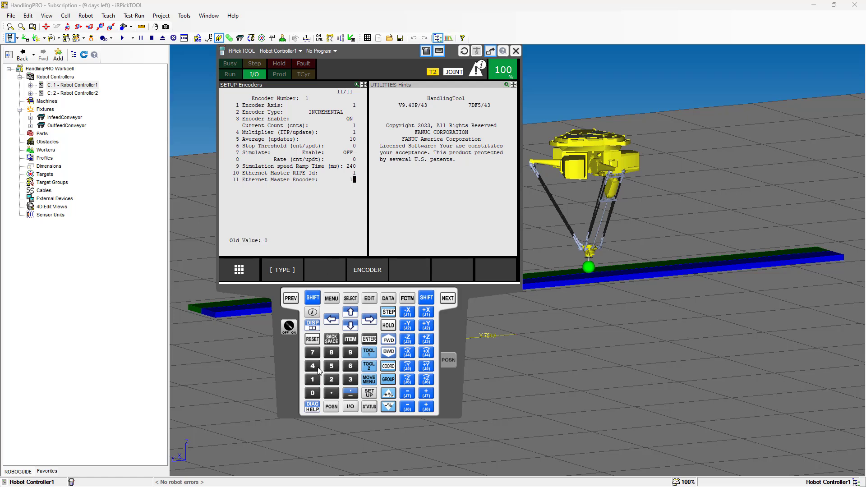
{"action": "left_click", "coordinate": [369, 339]}
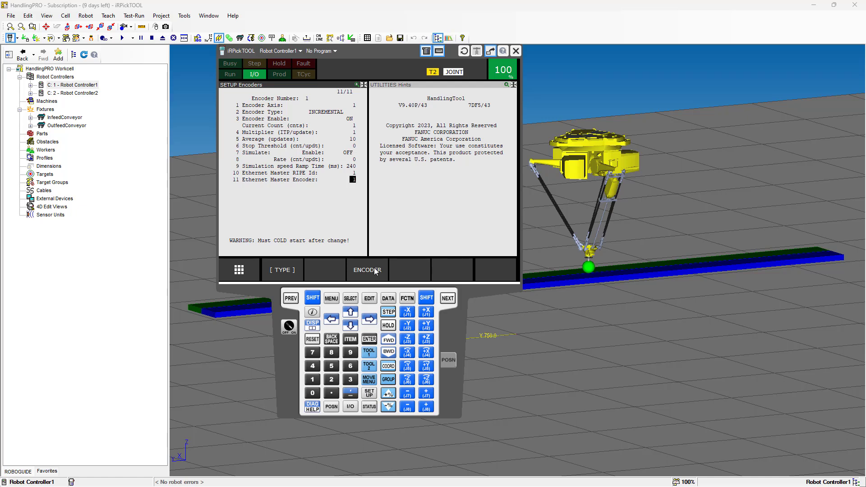
Step: Switch the Encoders setup of Robot Controller1 to encoder number 2 and set its Average (updates) value to 10
{"action": "left_click", "coordinate": [374, 270]}
{"action": "left_click", "coordinate": [331, 379]}
{"action": "left_click", "coordinate": [368, 340]}
{"action": "left_click", "coordinate": [354, 140]}
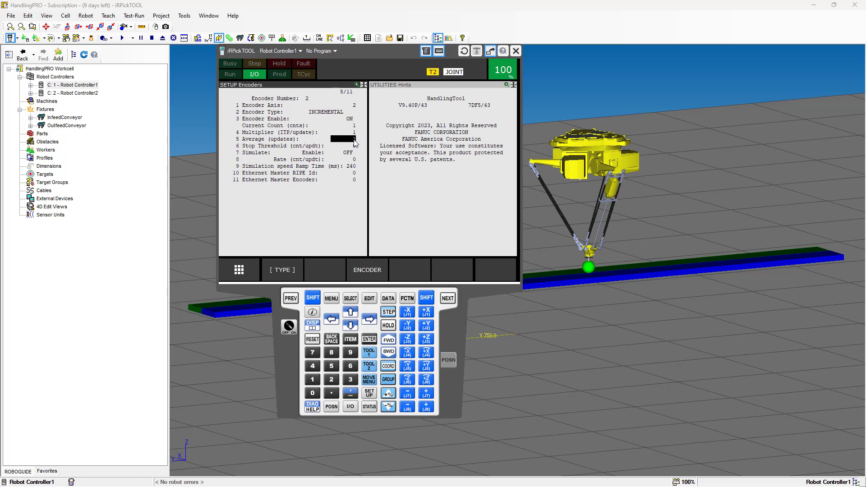
{"action": "left_click", "coordinate": [373, 339]}
{"action": "left_click", "coordinate": [315, 381]}
{"action": "left_click", "coordinate": [315, 394]}
{"action": "left_click", "coordinate": [368, 339]}
Step: Set encoder 2's Ethernet Master RIPE Id to 1 and its Ethernet Master Encoder to 2
{"action": "left_click", "coordinate": [354, 173]}
{"action": "type", "text": "1"}
{"action": "left_click", "coordinate": [370, 339]}
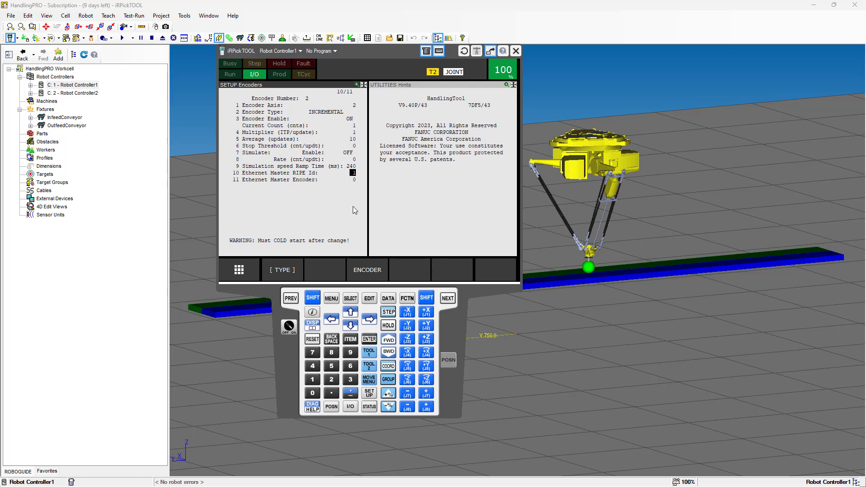
{"action": "left_click", "coordinate": [353, 180]}
{"action": "type", "text": "2"}
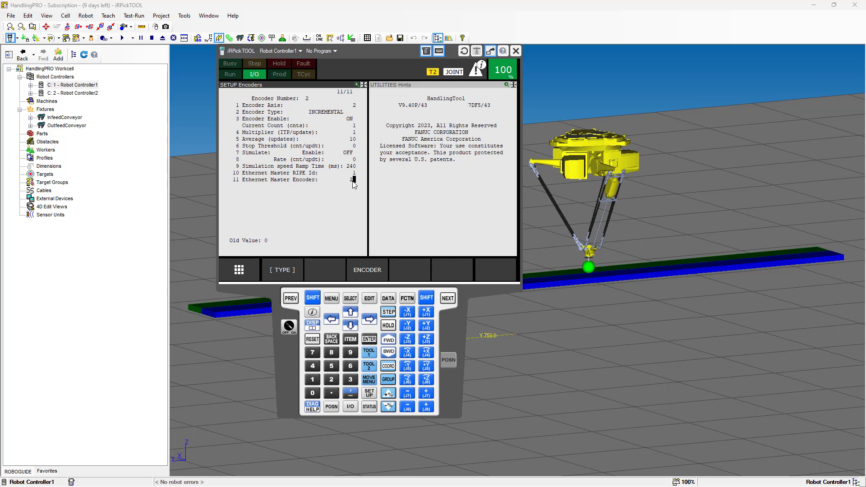
{"action": "key", "text": "Return"}
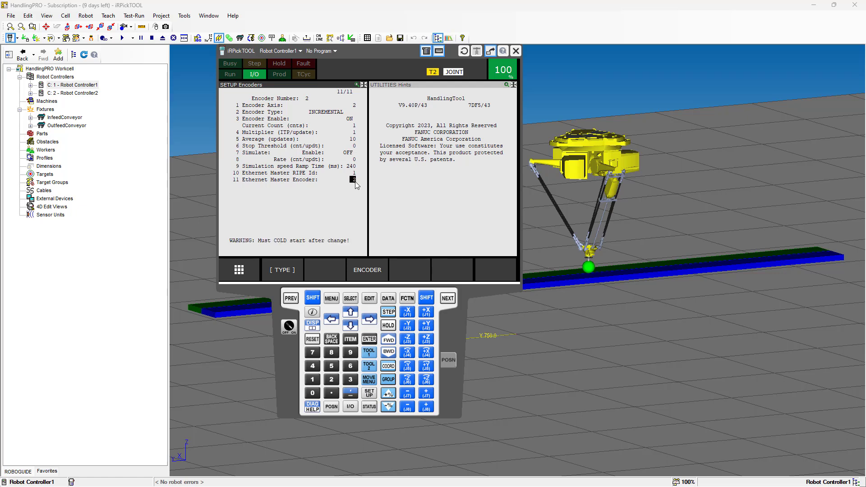
Step: Cycle the power of Robot Controller1 to apply the encoder changes
{"action": "left_click", "coordinate": [408, 299]}
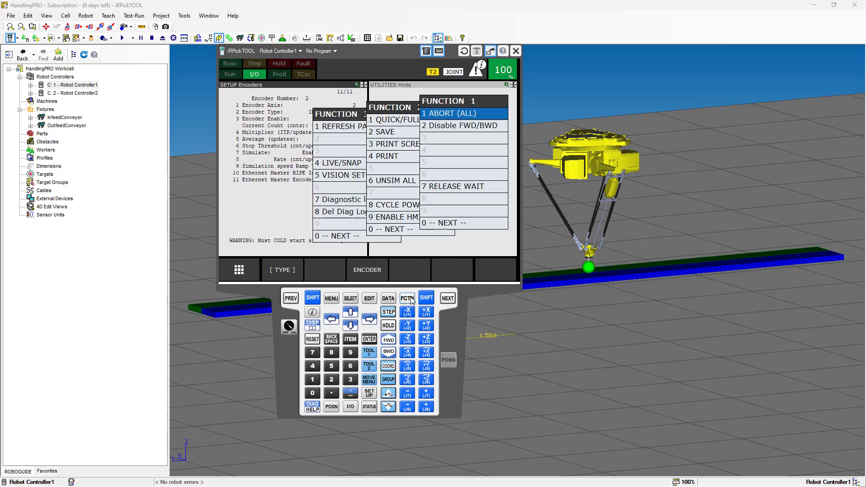
{"action": "left_click", "coordinate": [448, 220]}
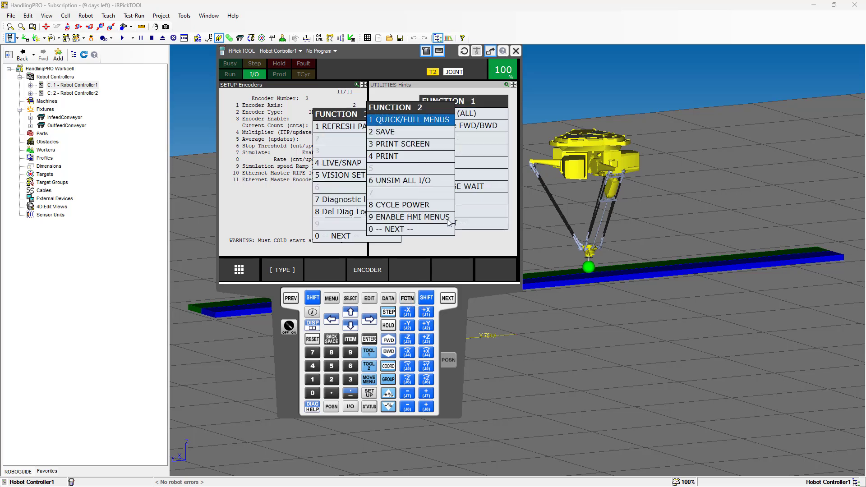
{"action": "left_click", "coordinate": [423, 205]}
{"action": "left_click", "coordinate": [377, 195]}
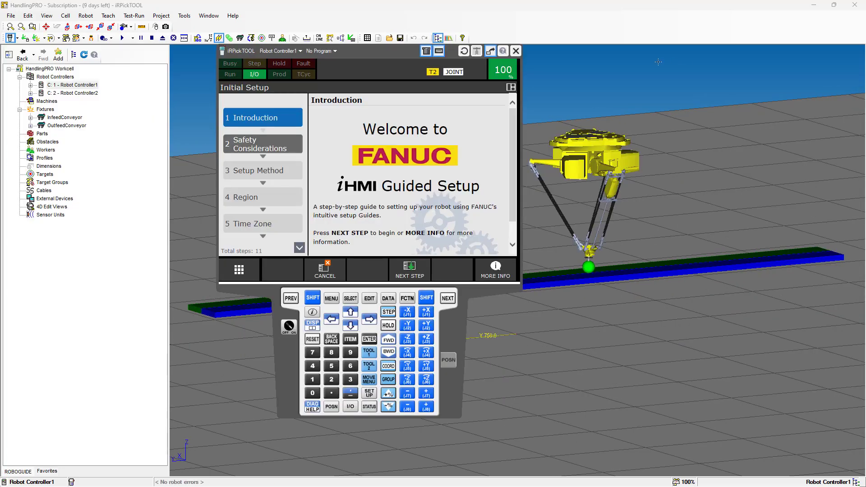
Step: Switch the teach pendant to Robot Controller2 and set its display to the Double view
{"action": "left_click", "coordinate": [300, 51]}
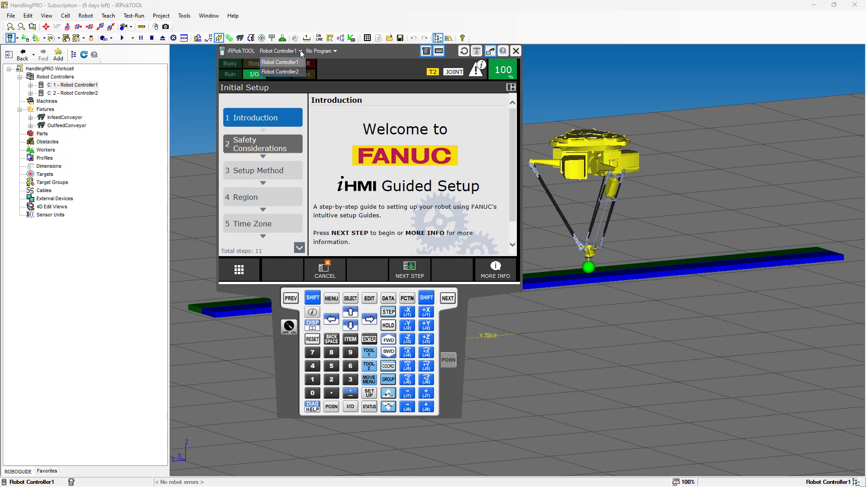
{"action": "left_click", "coordinate": [291, 72]}
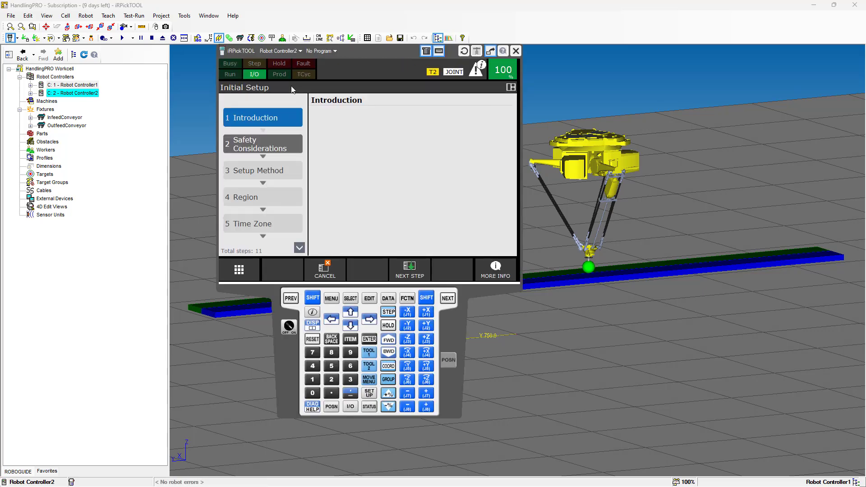
{"action": "left_click", "coordinate": [312, 298]}
{"action": "left_click", "coordinate": [312, 324]}
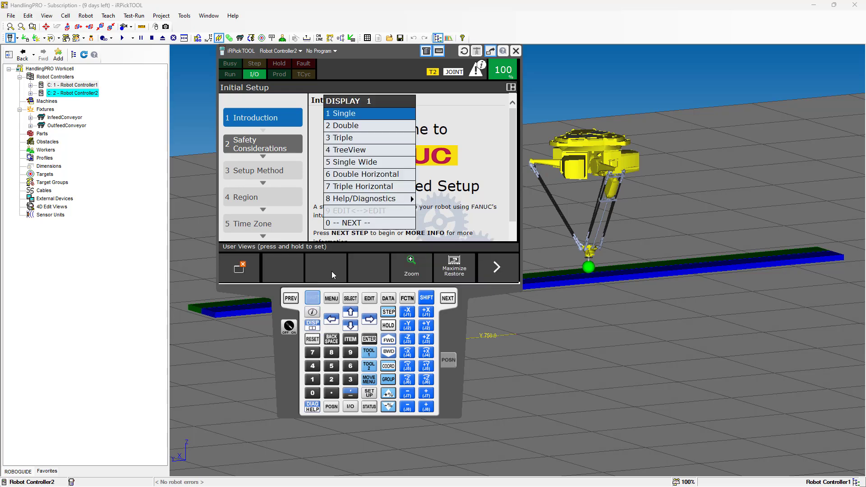
{"action": "left_click", "coordinate": [358, 127]}
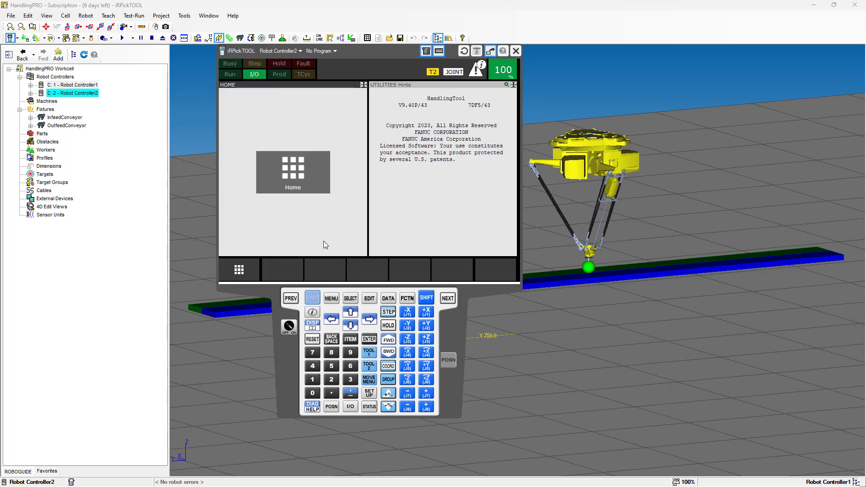
Step: Open the Encoders setup of Robot Controller2 and set encoder 1's Average (updates) value to 10
{"action": "left_click", "coordinate": [331, 298]}
{"action": "left_click", "coordinate": [285, 174]}
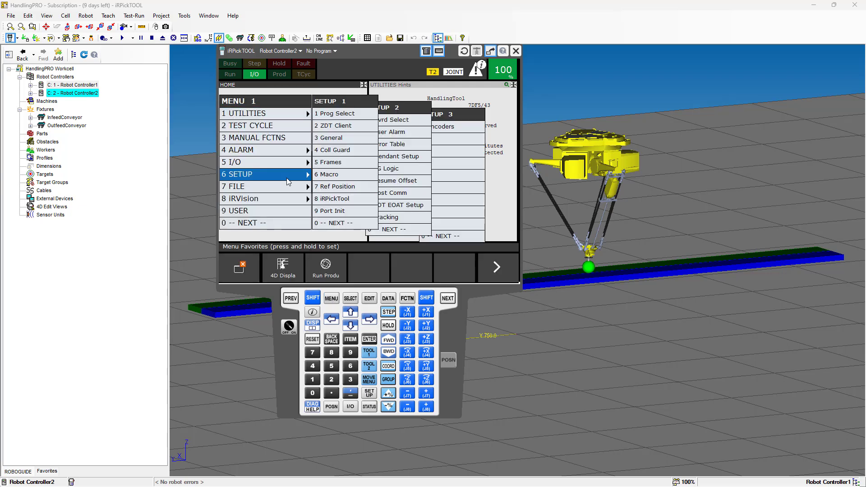
{"action": "left_click", "coordinate": [466, 128]}
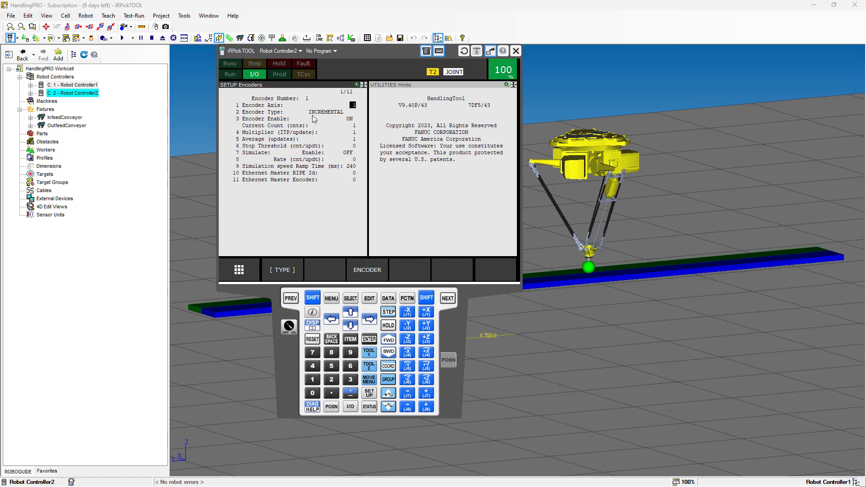
{"action": "left_click", "coordinate": [352, 140]}
{"action": "left_click", "coordinate": [369, 340]}
{"action": "type", "text": "10"}
{"action": "key", "text": "Return"}
Step: Set the Ethernet Master RIPE Id of Robot Controller2's encoder 1 to 1 and its Ethernet Master Encoder to 1
{"action": "left_click", "coordinate": [353, 174]}
{"action": "type", "text": "1"}
{"action": "key", "text": "Return"}
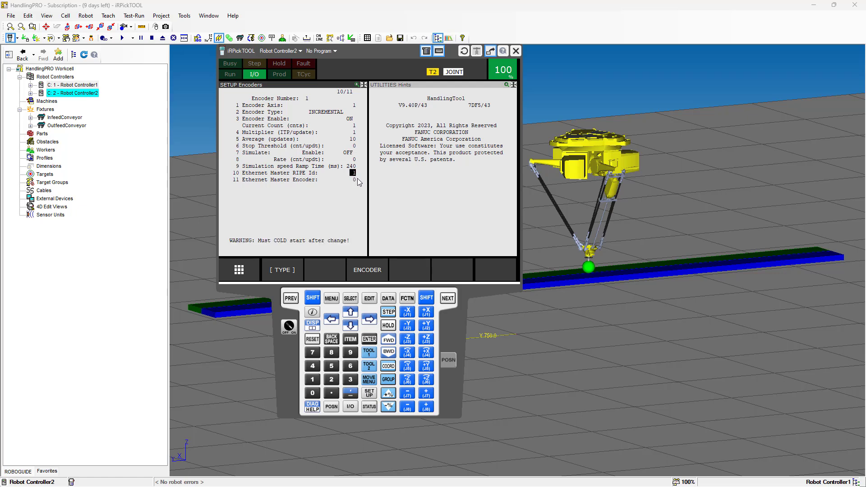
{"action": "left_click", "coordinate": [356, 181]}
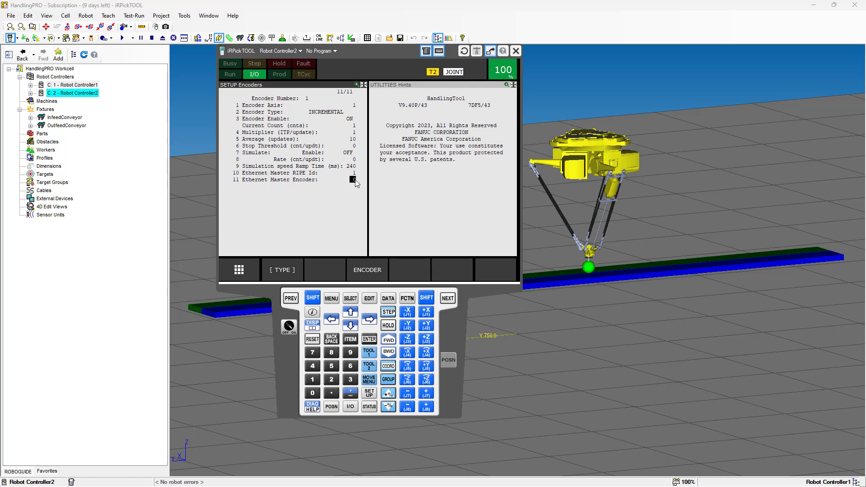
{"action": "type", "text": "1"}
{"action": "key", "text": "Return"}
Step: Switch Robot Controller2's setup to encoder number 2, set its Encoder Axis to 2 and turn Encoder Enable ON
{"action": "left_click", "coordinate": [359, 270]}
{"action": "type", "text": "2"}
{"action": "left_click", "coordinate": [369, 339]}
{"action": "left_click", "coordinate": [353, 106]}
{"action": "type", "text": "2"}
{"action": "key", "text": "Return"}
{"action": "left_click", "coordinate": [353, 119]}
{"action": "left_click", "coordinate": [415, 269]}
Step: Set the Average (updates) value of Robot Controller2's encoder 2 to 10
{"action": "left_click", "coordinate": [353, 141]}
{"action": "type", "text": "10"}
{"action": "key", "text": "Return"}
Step: Set the Ethernet Master RIPE Id of Robot Controller2's encoder 2 to 1 and its Ethernet Master Encoder to 2
{"action": "left_click", "coordinate": [354, 173]}
{"action": "type", "text": "1"}
{"action": "key", "text": "Return"}
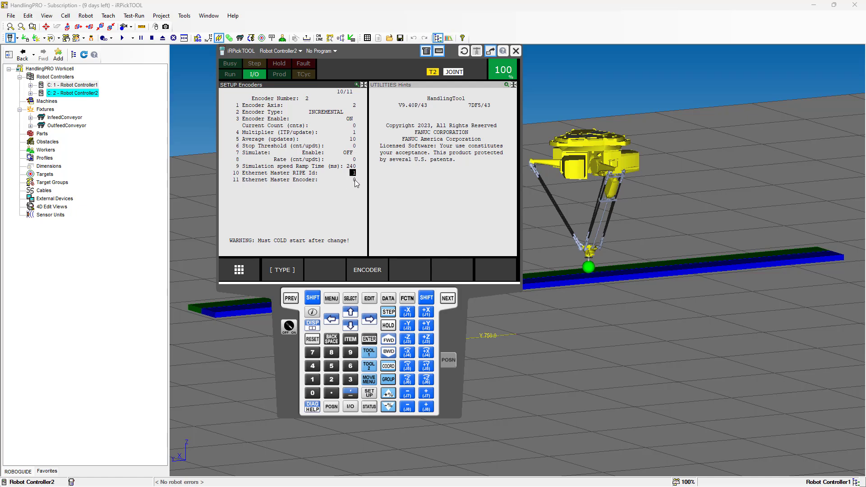
{"action": "left_click", "coordinate": [354, 180]}
{"action": "type", "text": "1"}
{"action": "key", "text": "Return"}
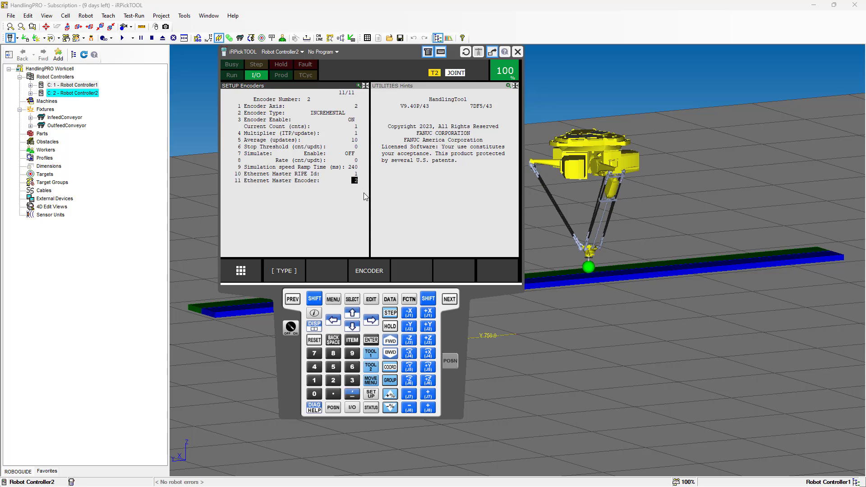
Step: Cycle the power of Robot Controller2 to apply its encoder settings
{"action": "left_click", "coordinate": [409, 299]}
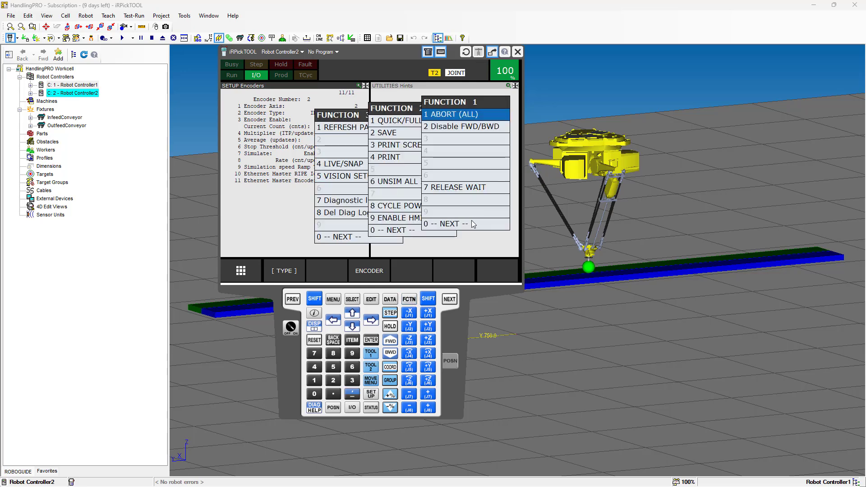
{"action": "left_click", "coordinate": [473, 224]}
{"action": "left_click", "coordinate": [426, 207]}
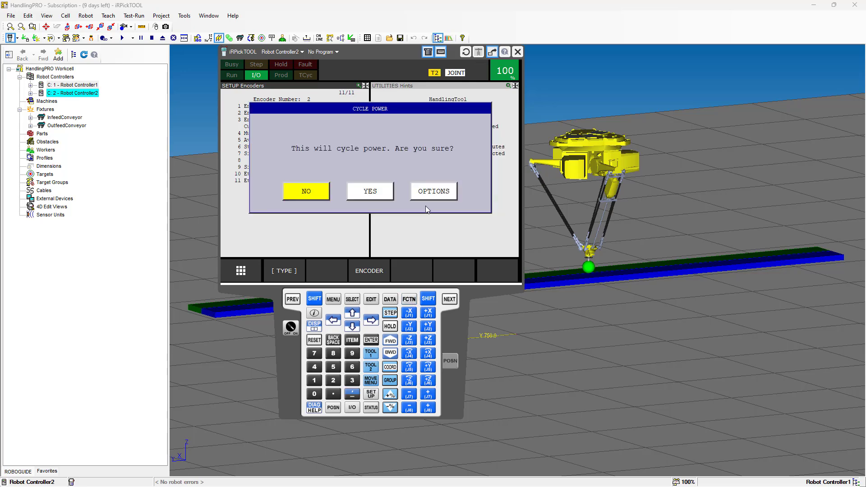
{"action": "left_click", "coordinate": [379, 193]}
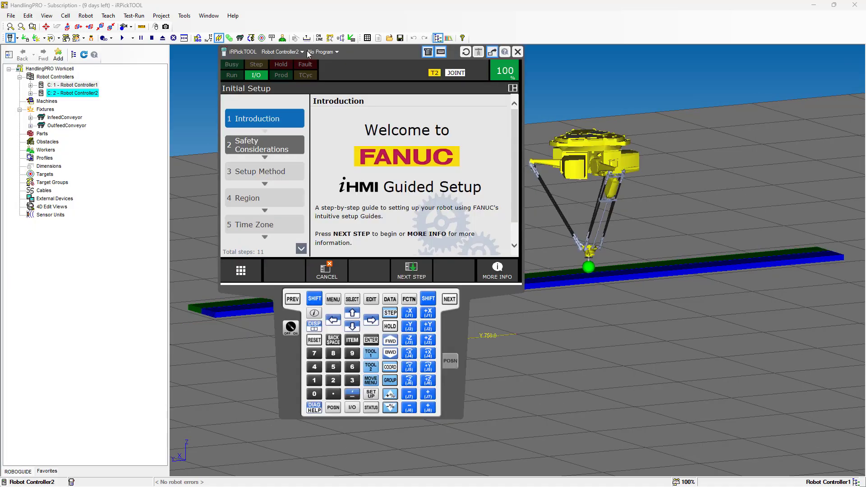
Step: Switch the teach pendant to Robot Controller1 in Double view and open its Encoders setup for encoder number 1
{"action": "left_click", "coordinate": [302, 52]}
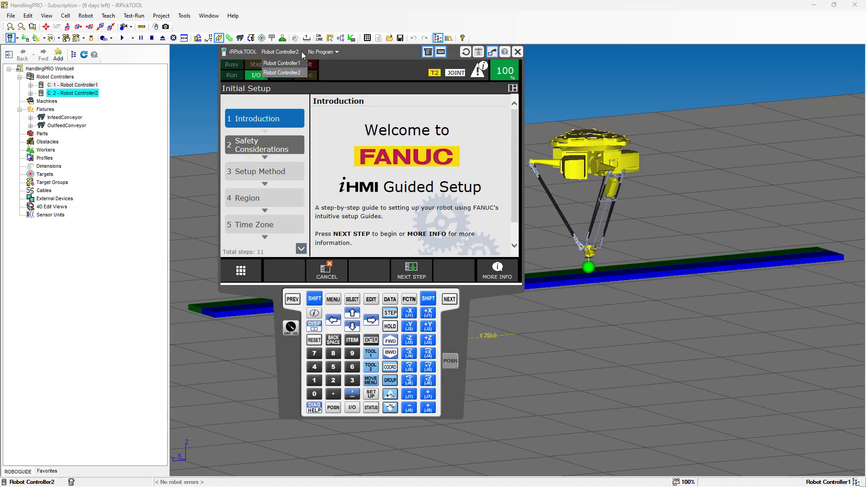
{"action": "left_click", "coordinate": [295, 63]}
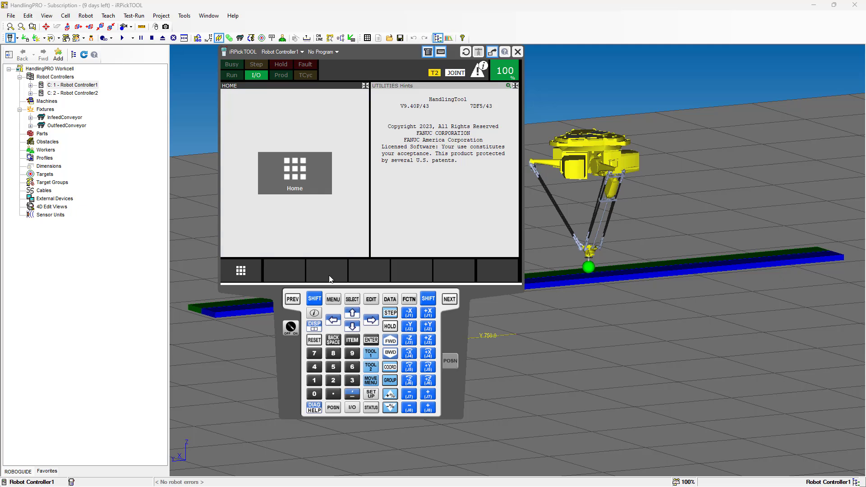
{"action": "left_click", "coordinate": [333, 299]}
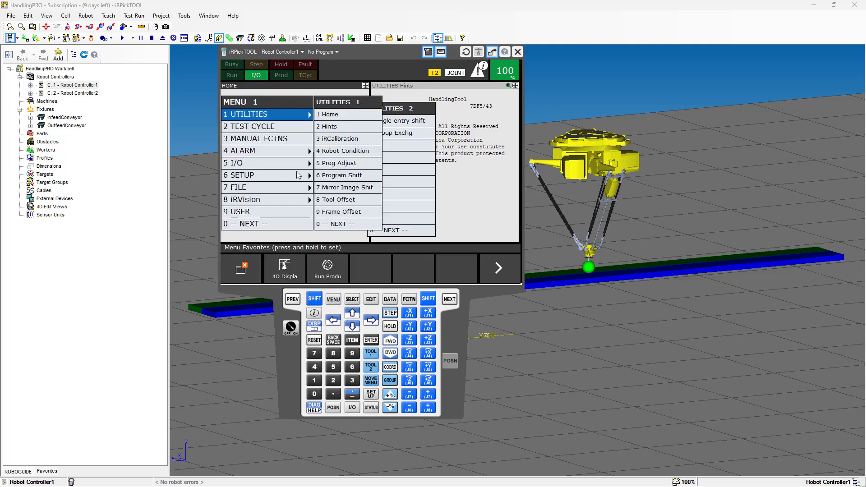
{"action": "left_click", "coordinate": [298, 175]}
{"action": "left_click", "coordinate": [441, 129]}
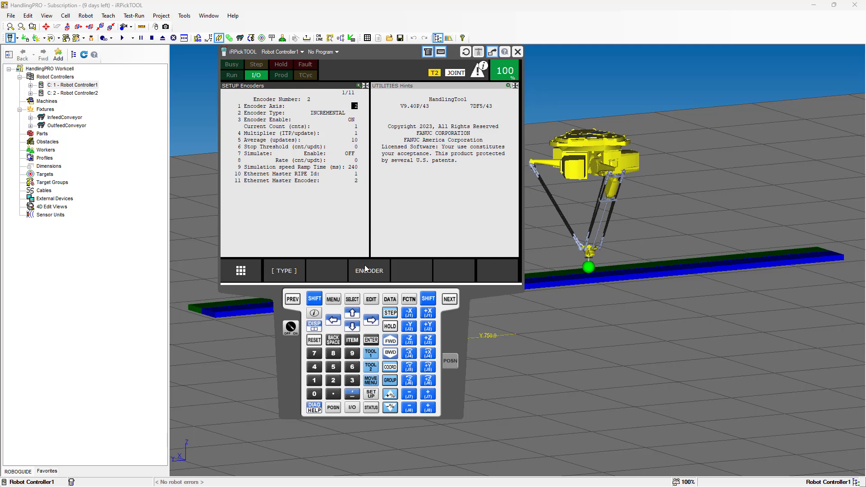
{"action": "left_click", "coordinate": [368, 270]}
{"action": "type", "text": "1"}
{"action": "key", "text": "Return"}
Step: Minimize the teach pendant, open the conveyor controls and set the speed of InfeedConveyor PartCarrierInfeed to 50
{"action": "right_click", "coordinate": [293, 345]}
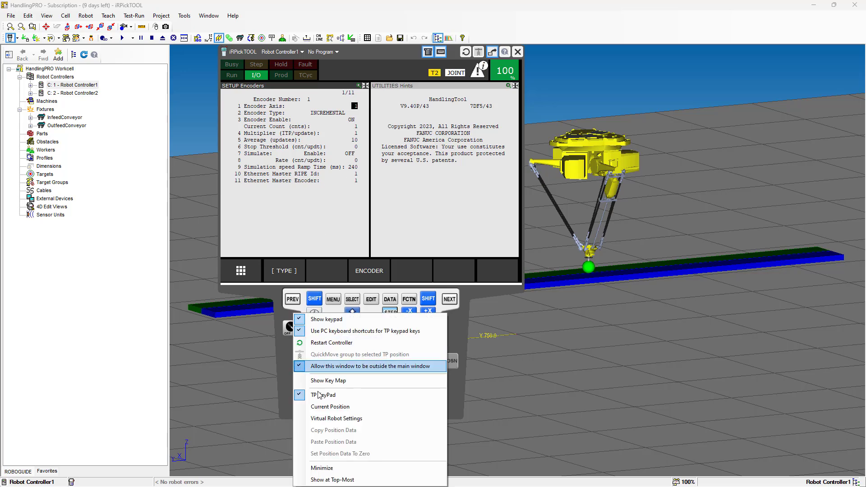
{"action": "left_click", "coordinate": [329, 471]}
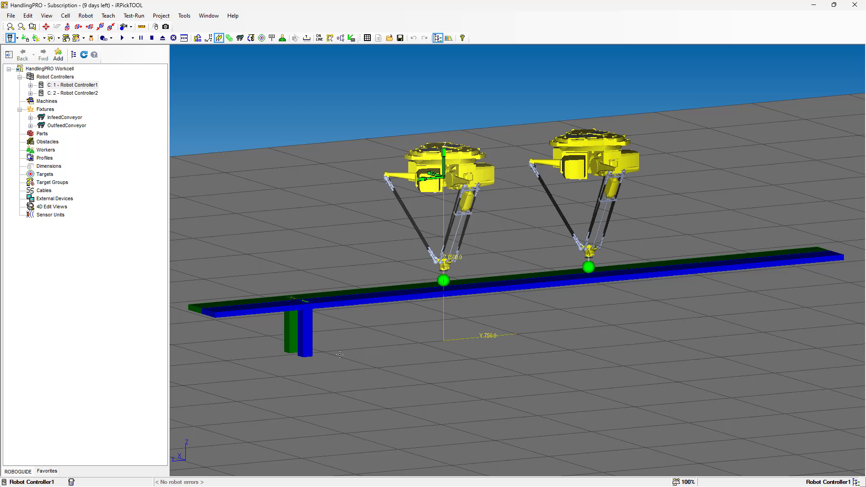
{"action": "left_click", "coordinate": [240, 38]}
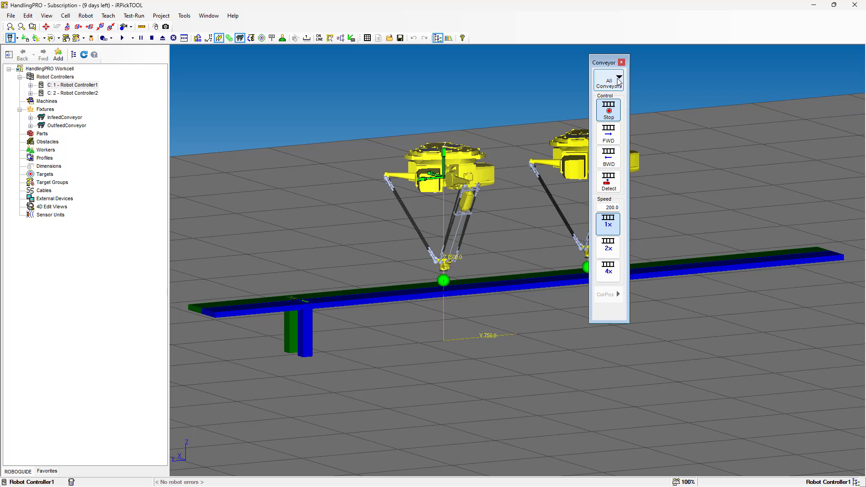
{"action": "left_click", "coordinate": [619, 80]}
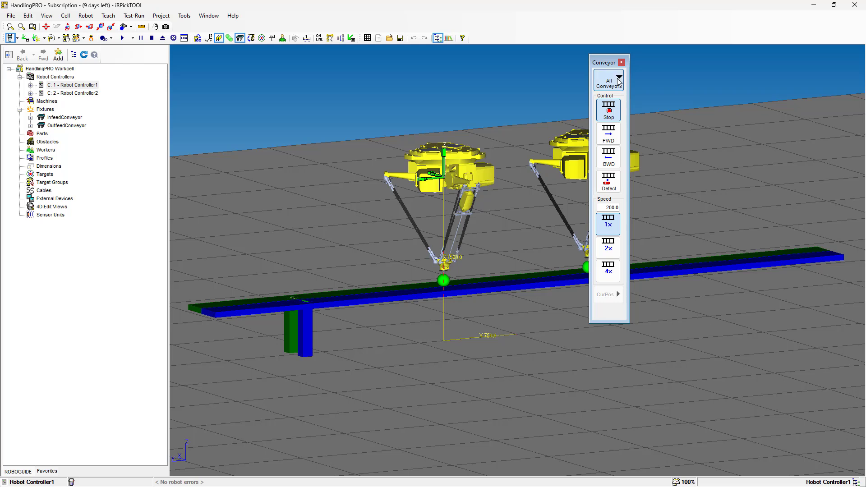
{"action": "left_click", "coordinate": [624, 108]}
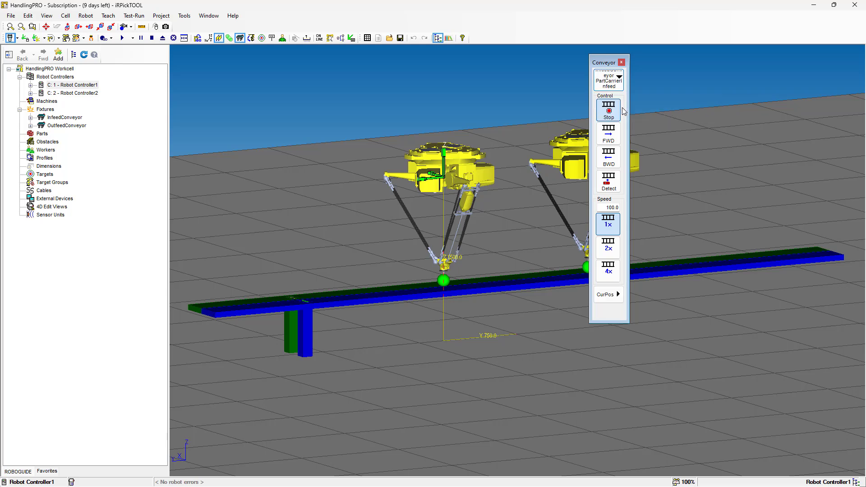
{"action": "double_click", "coordinate": [618, 206]}
{"action": "key", "text": "Return"}
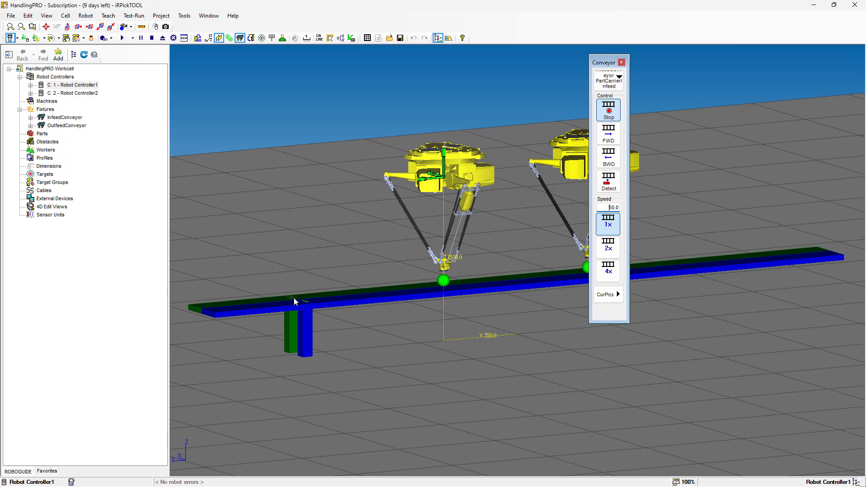
Step: Run the infeed conveyor forward while checking encoder 1's Current Count on the teach pendant, and stop the conveyor
{"action": "left_click", "coordinate": [609, 137]}
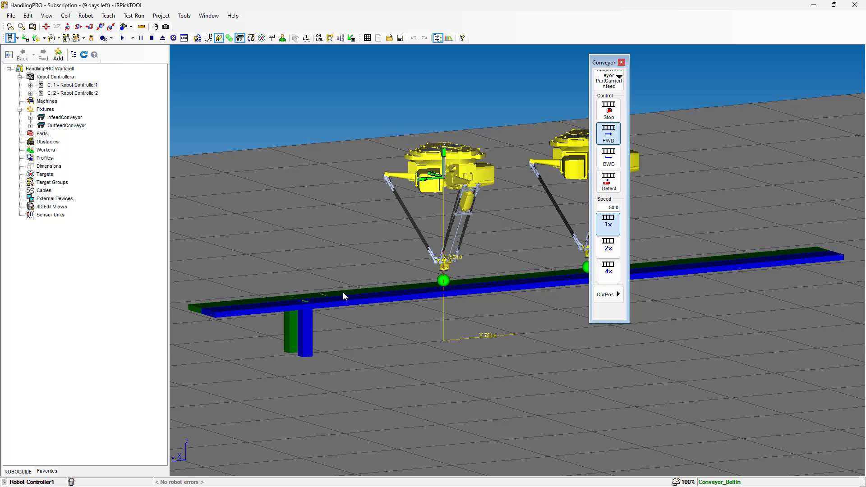
{"action": "key", "text": "alt+Tab"}
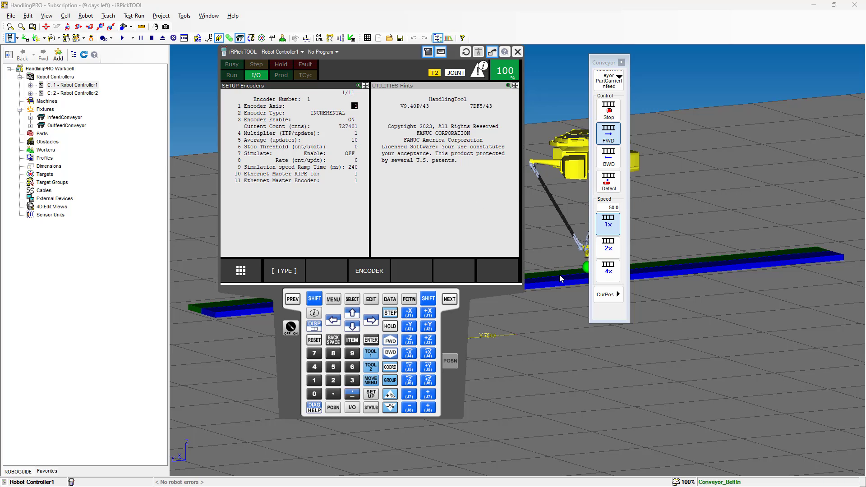
{"action": "left_click", "coordinate": [607, 116]}
{"action": "key", "text": "alt+Tab"}
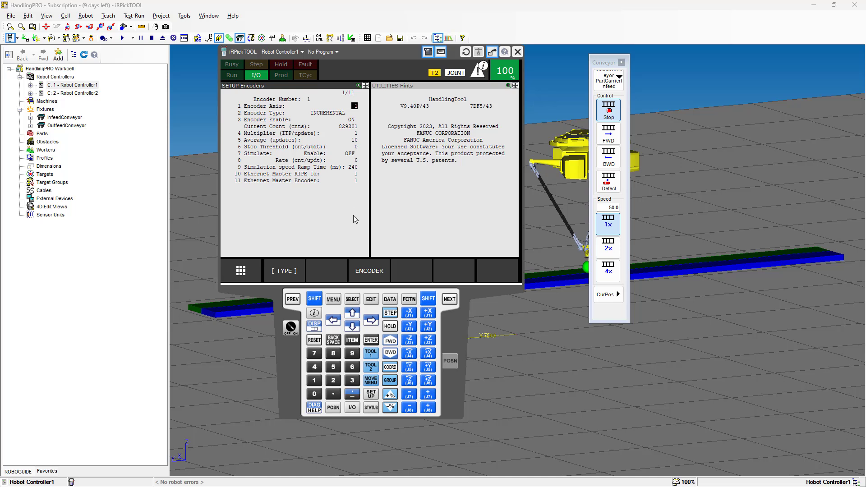
Step: Display encoder number 2 on the teach pendant and select OutfeedConveyor PartCarrierOutfeed in the conveyor controls
{"action": "left_click", "coordinate": [367, 268]}
{"action": "type", "text": "2"}
{"action": "key", "text": "Return"}
{"action": "left_click", "coordinate": [619, 77]}
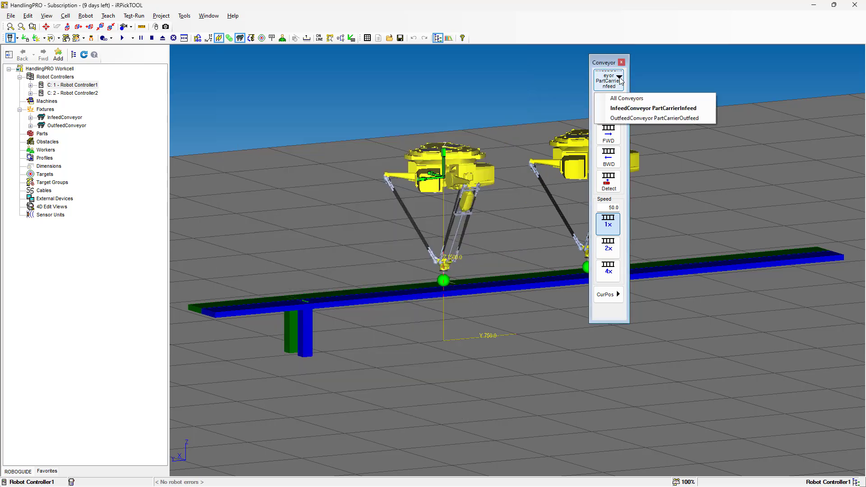
{"action": "left_click", "coordinate": [618, 118]}
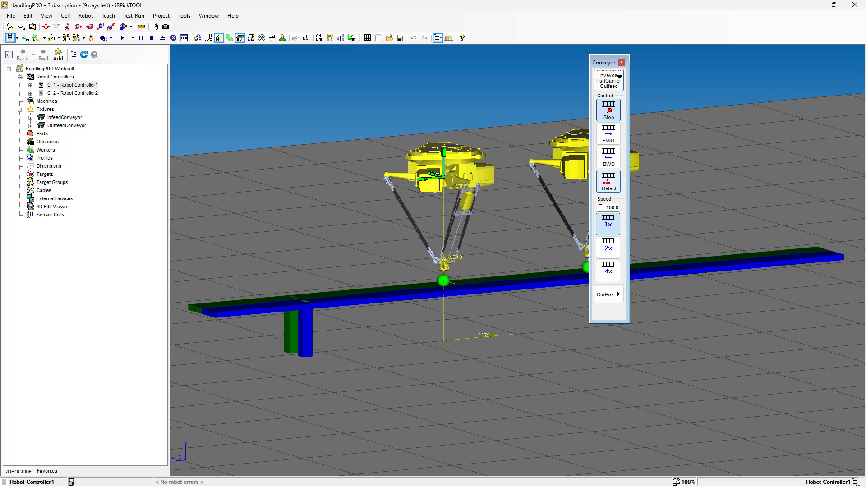
Step: Run the outfeed conveyor forward at speed 50 while checking encoder 2's Current Count on the teach pendant, and stop the conveyor
{"action": "double_click", "coordinate": [606, 209]}
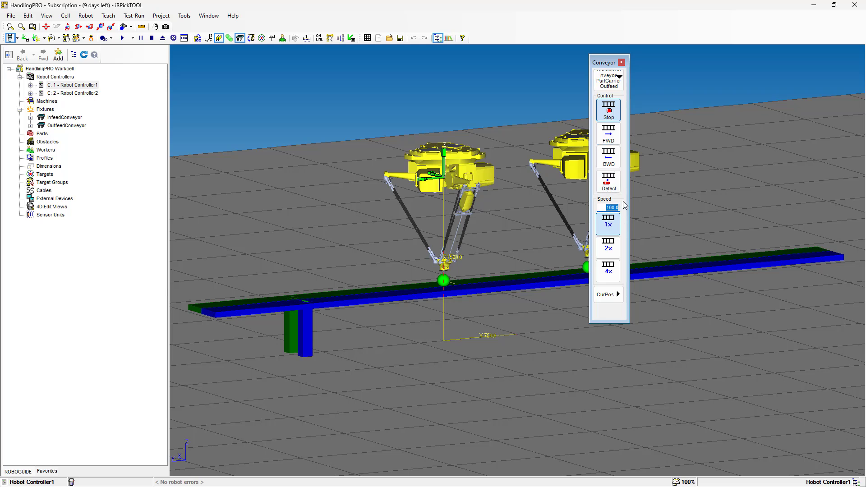
{"action": "type", "text": "50"}
{"action": "key", "text": "Return"}
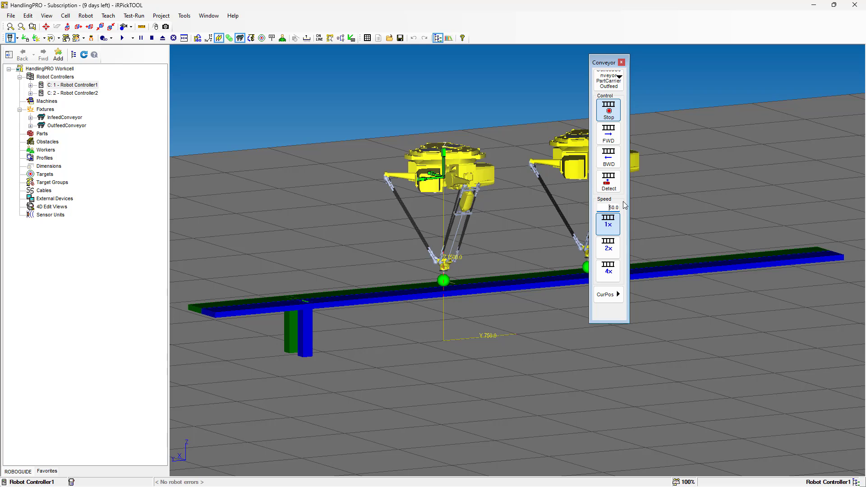
{"action": "left_click", "coordinate": [609, 134]}
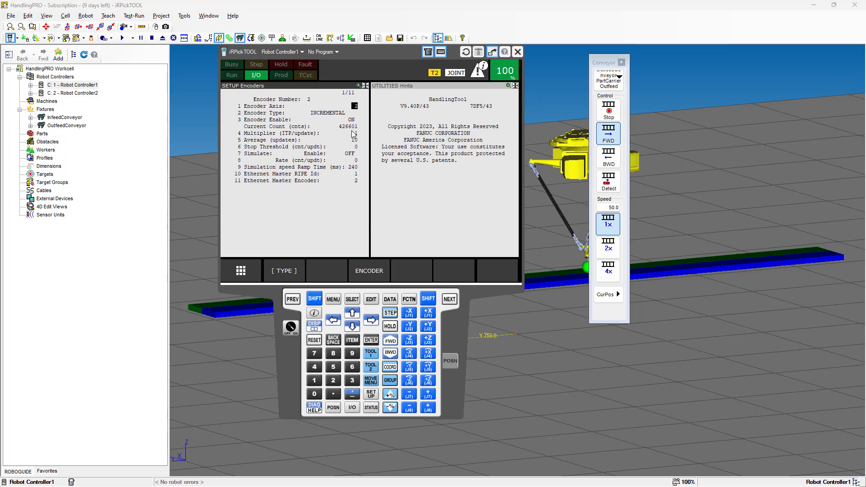
{"action": "left_click", "coordinate": [608, 113]}
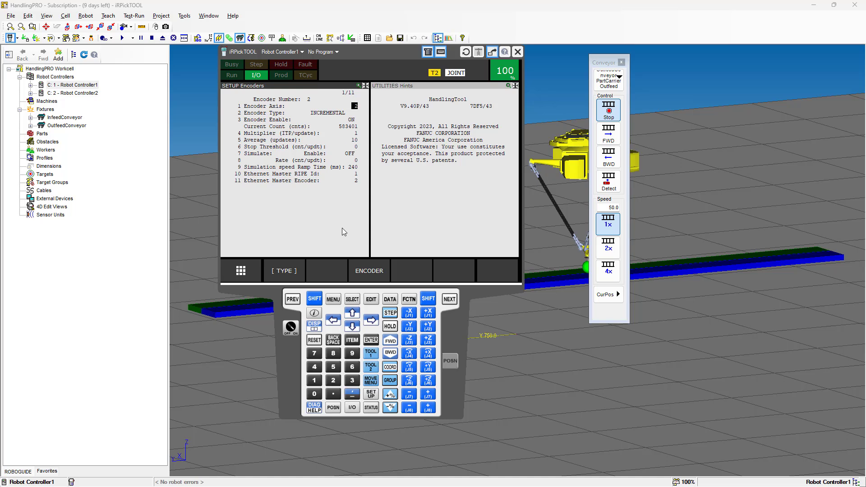
Step: Compare the settings and counts of encoders 1 and 2 on Robot Controller1, finishing on encoder number 2
{"action": "left_click", "coordinate": [361, 269]}
{"action": "type", "text": "1"}
{"action": "key", "text": "Return"}
{"action": "left_click", "coordinate": [370, 270]}
{"action": "type", "text": "2"}
{"action": "key", "text": "Return"}
Step: Switch the teach pendant to Robot Controller2 and open its Encoders setup to check encoder 1's Current Count
{"action": "left_click", "coordinate": [302, 52]}
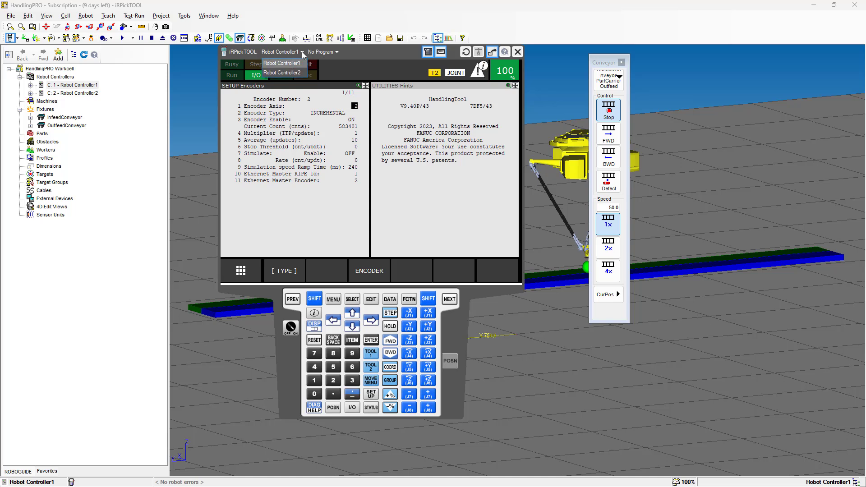
{"action": "left_click", "coordinate": [294, 73]}
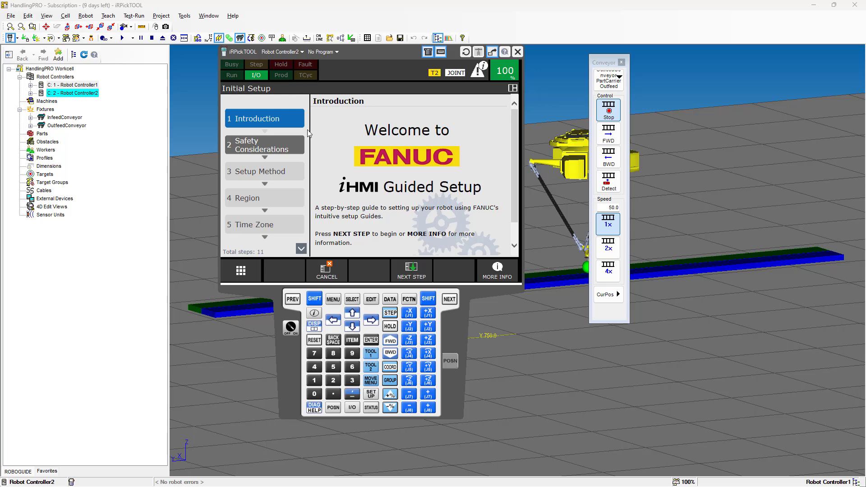
{"action": "left_click", "coordinate": [336, 300]}
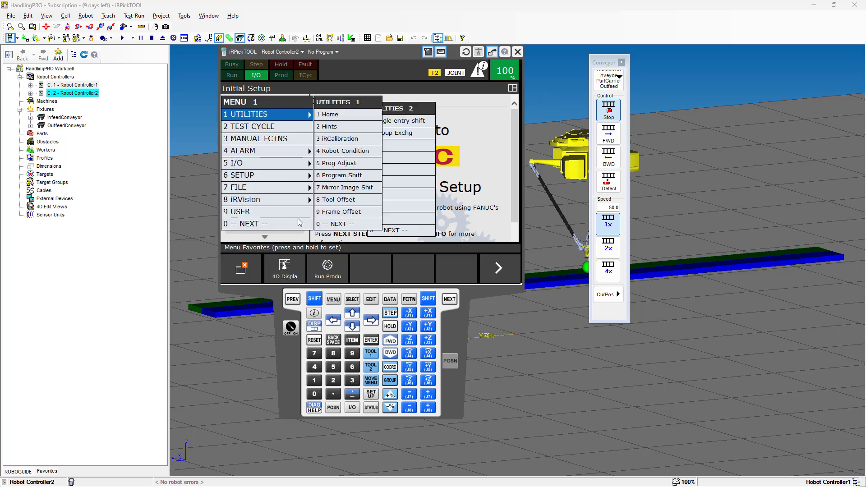
{"action": "left_click", "coordinate": [272, 178]}
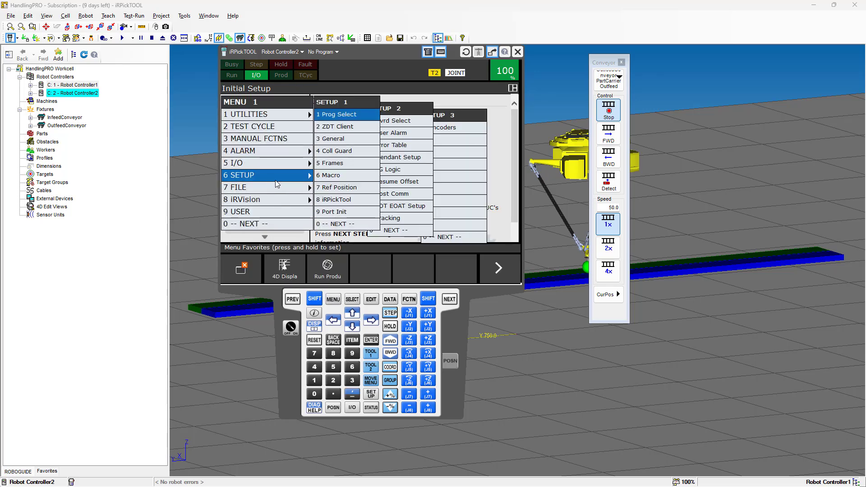
{"action": "left_click", "coordinate": [449, 128]}
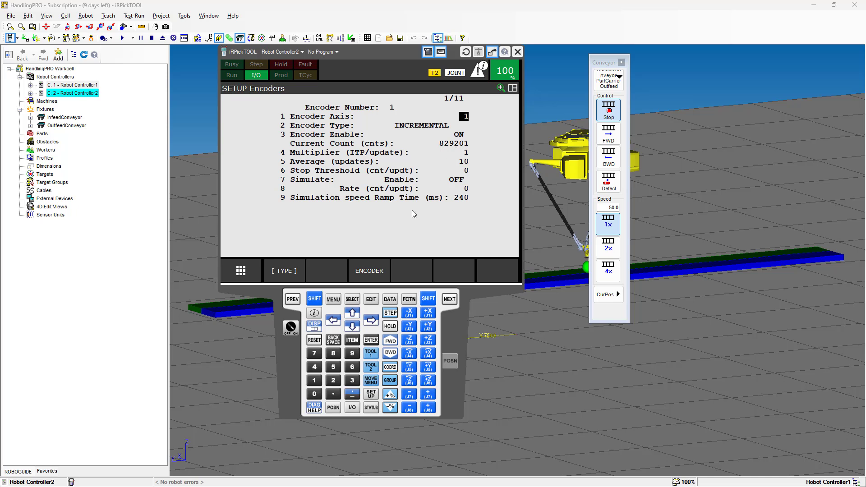
Step: Display encoder number 2 on Robot Controller2 and check its Current Count
{"action": "left_click", "coordinate": [380, 276]}
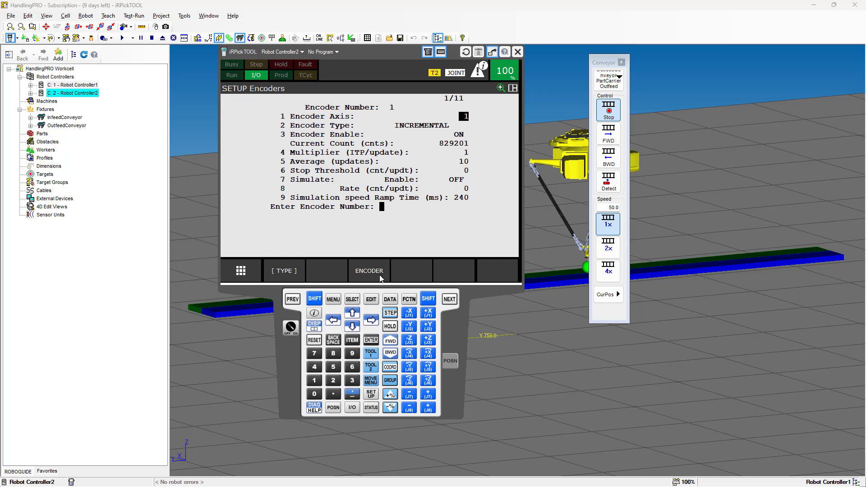
{"action": "type", "text": "2"}
{"action": "key", "text": "Return"}
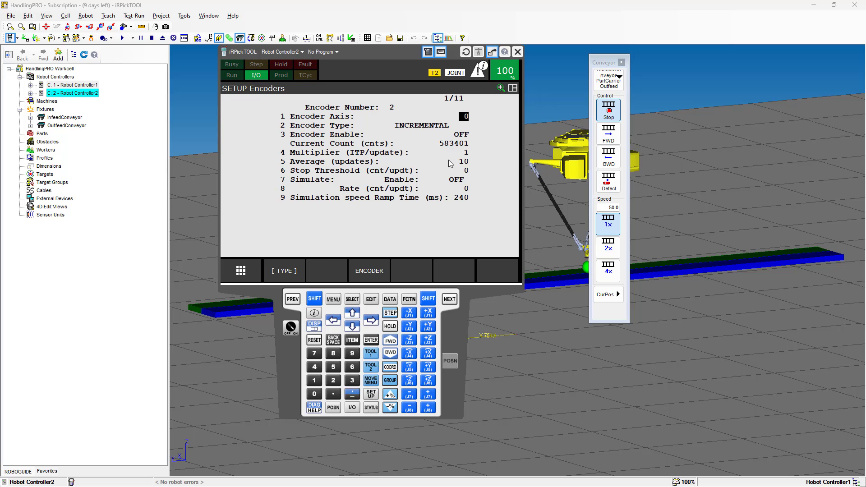
Step: Minimize the teach pendant and close the conveyor controls
{"action": "right_click", "coordinate": [296, 352]}
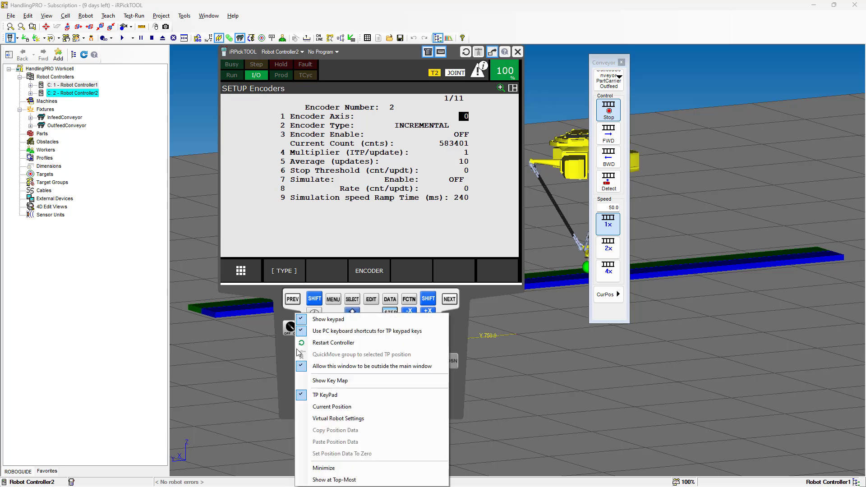
{"action": "left_click", "coordinate": [327, 469]}
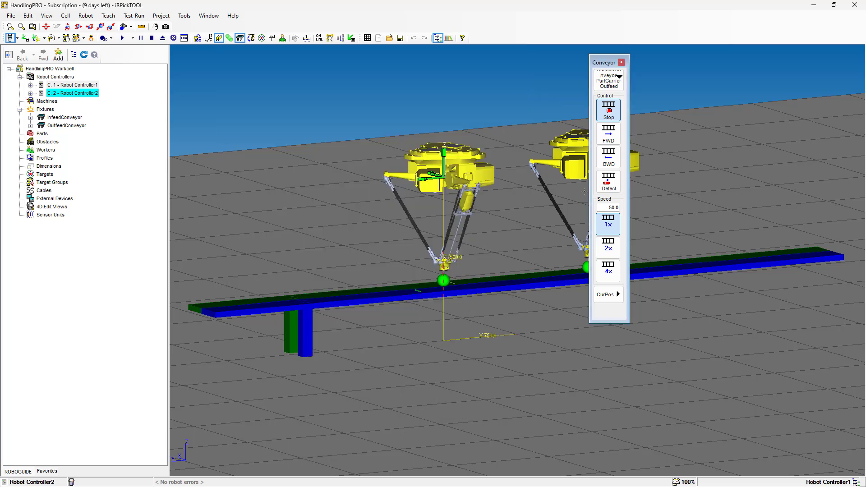
{"action": "left_click", "coordinate": [621, 62]}
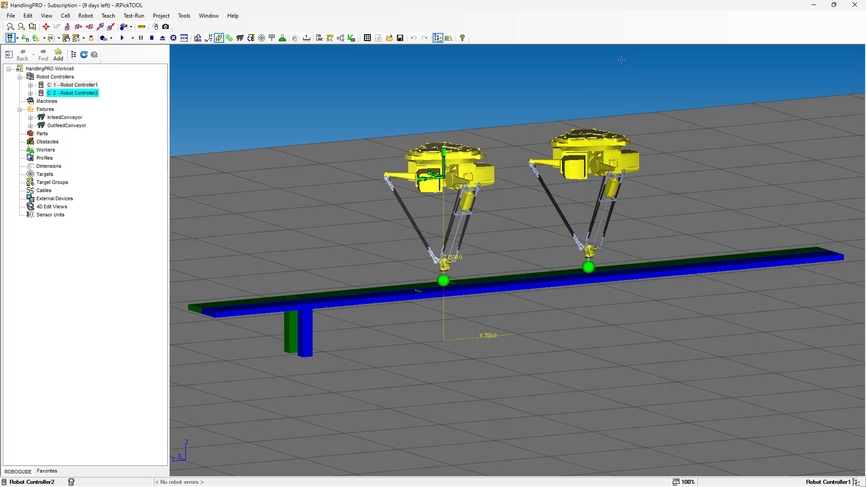